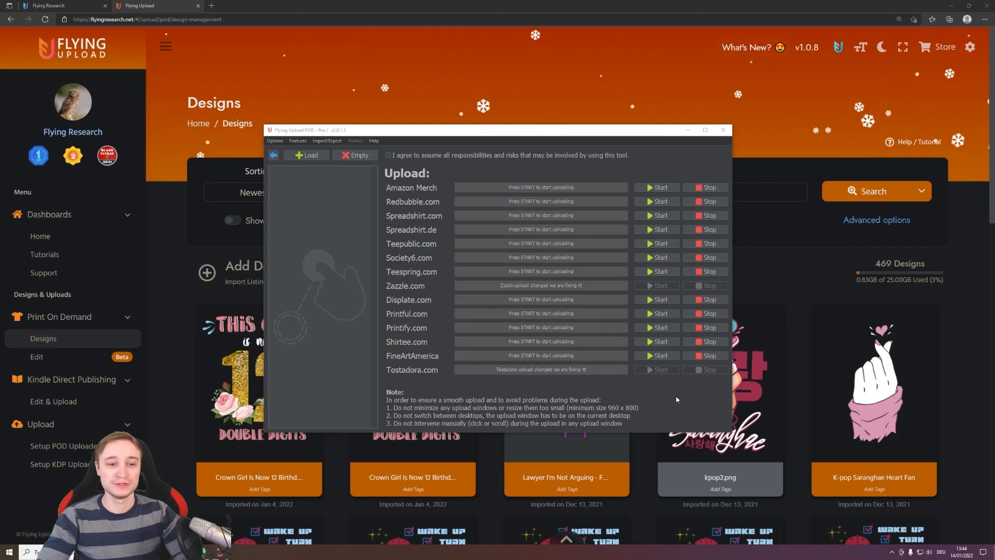
- Return to the Flying Upload design management page and search the designs for "st patricks day"
click(767, 297)
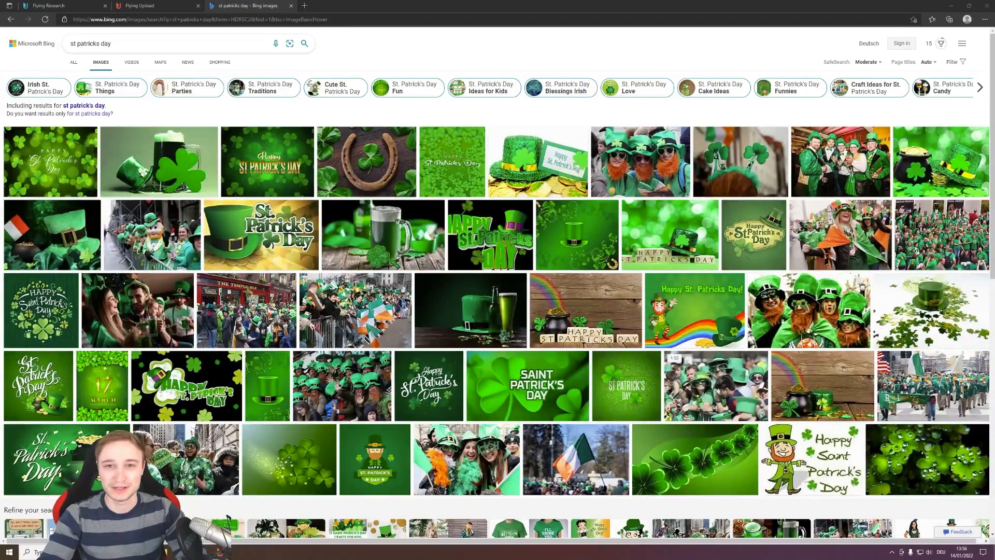
click(147, 5)
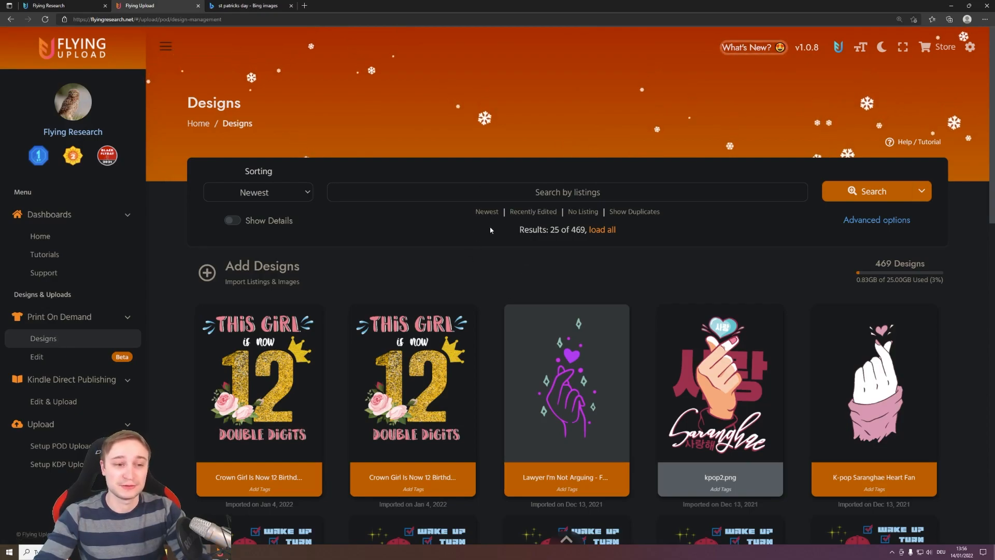
click(568, 193)
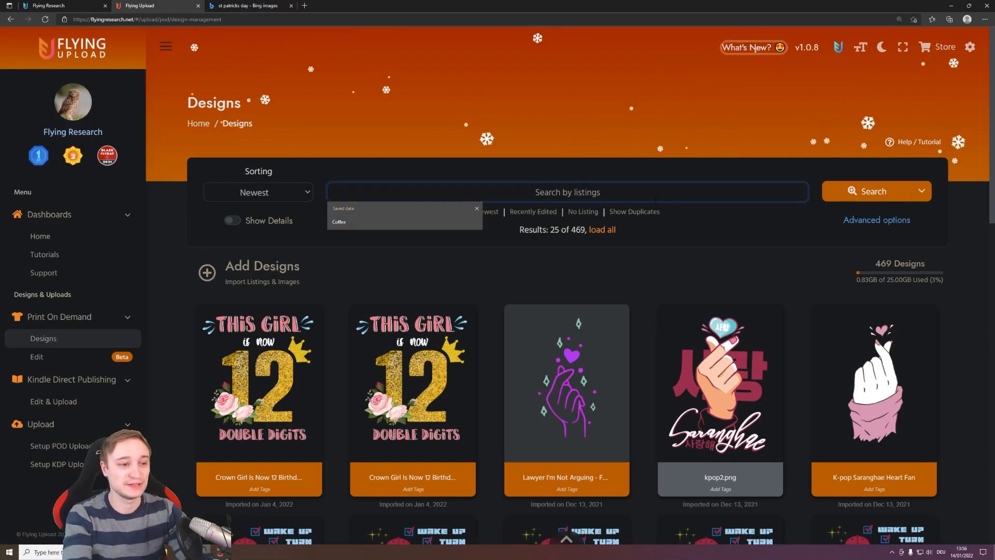
text(st patricks day)
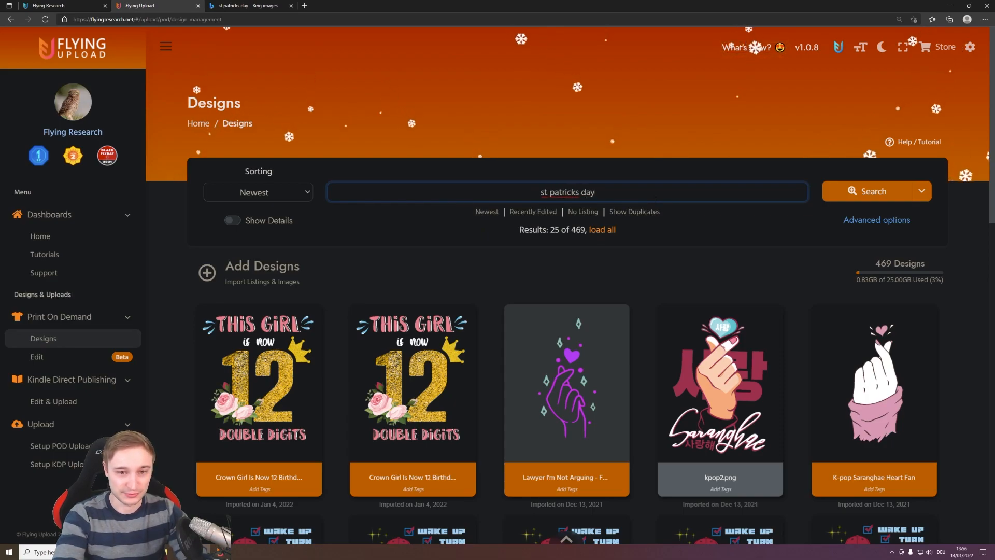
key(Return)
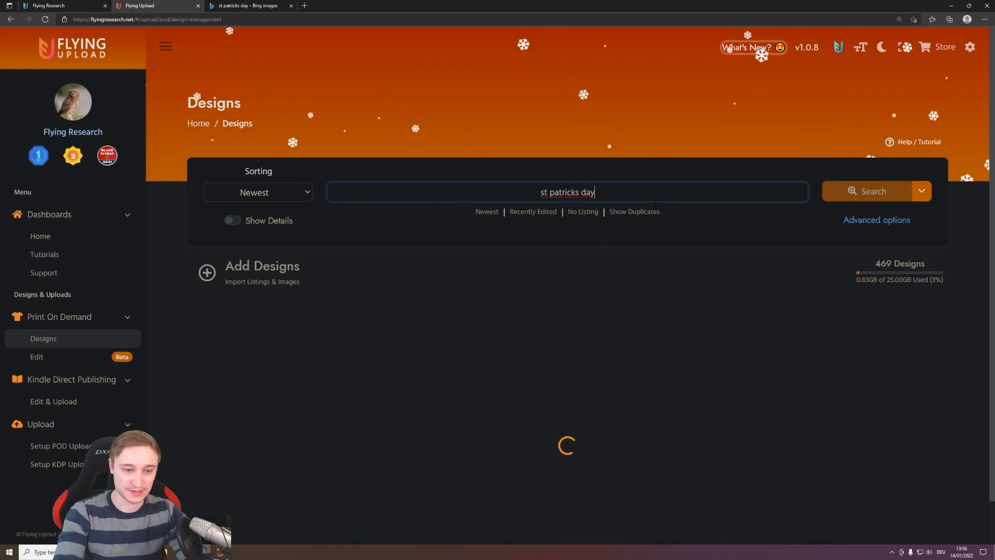
- Select all the St Patrick's Day designs from the search results and open them for editing
scroll(614, 202, down, 2)
scroll(614, 201, down, 13)
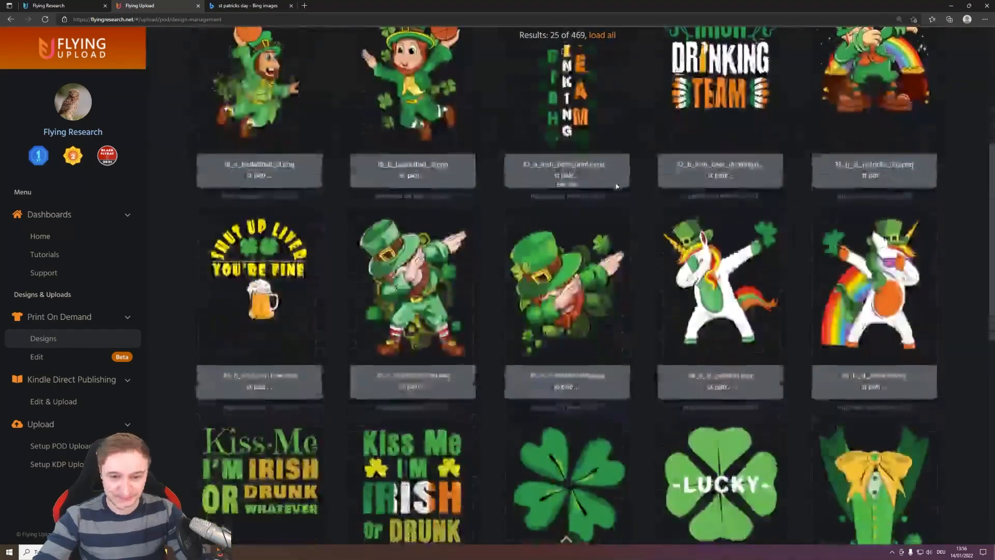
scroll(617, 226, up, 13)
scroll(617, 224, up, 3)
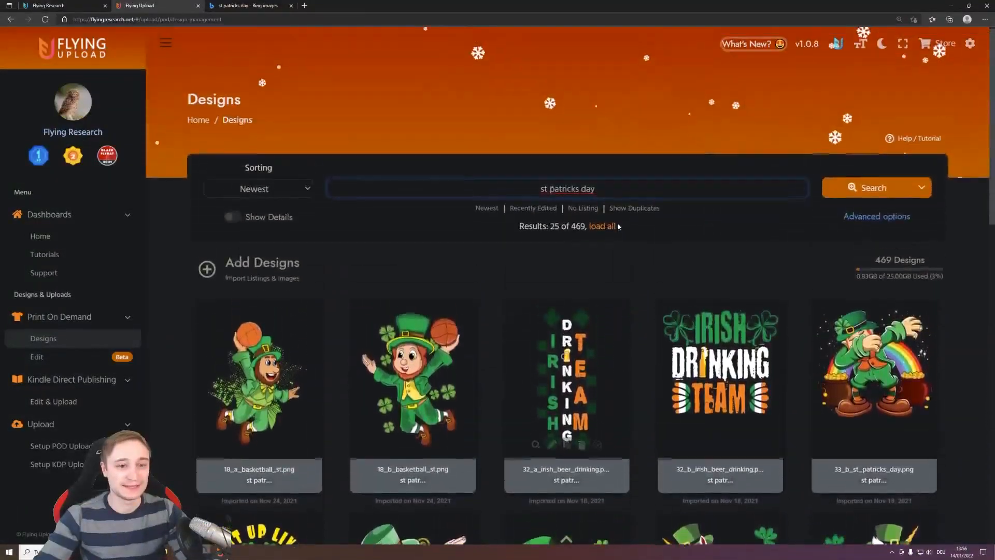
scroll(541, 302, down, 1)
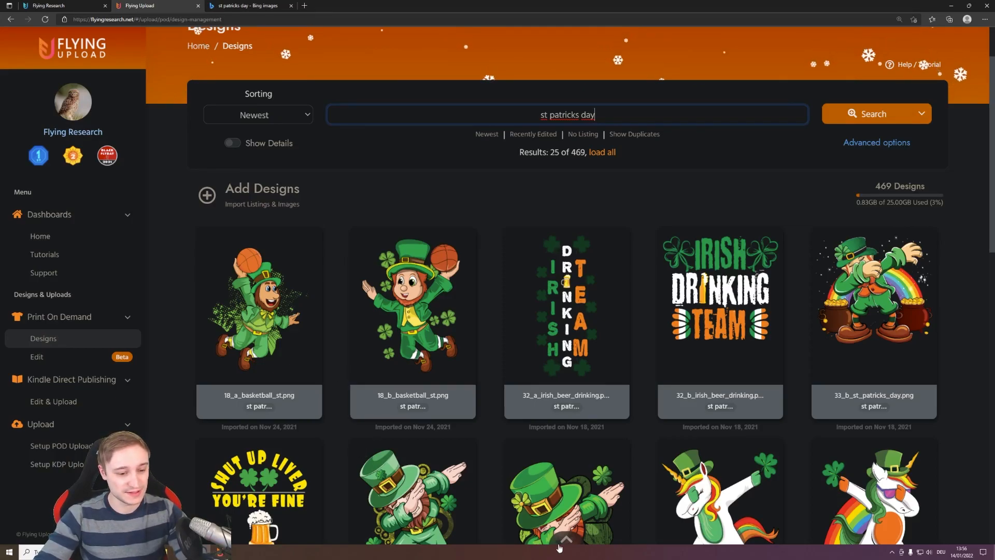
click(483, 522)
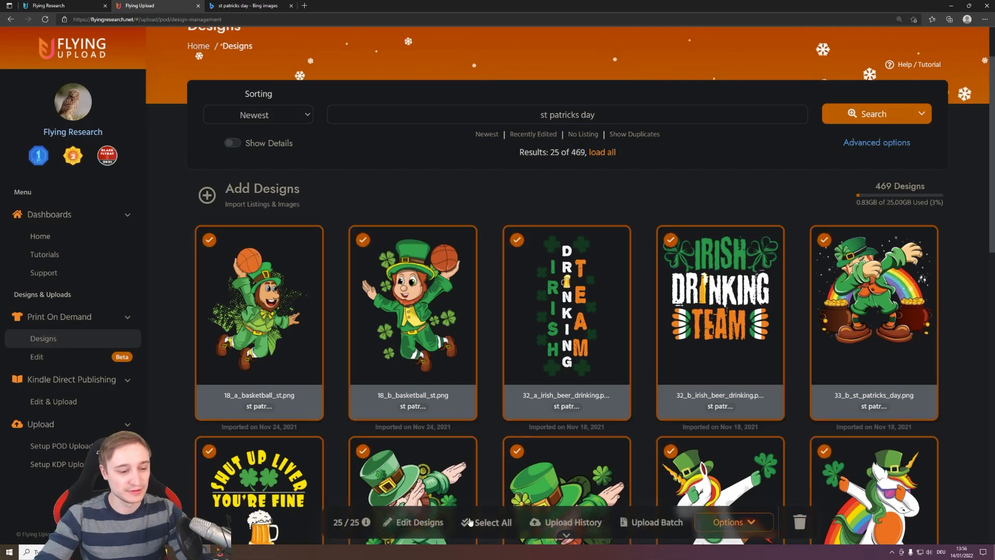
click(424, 522)
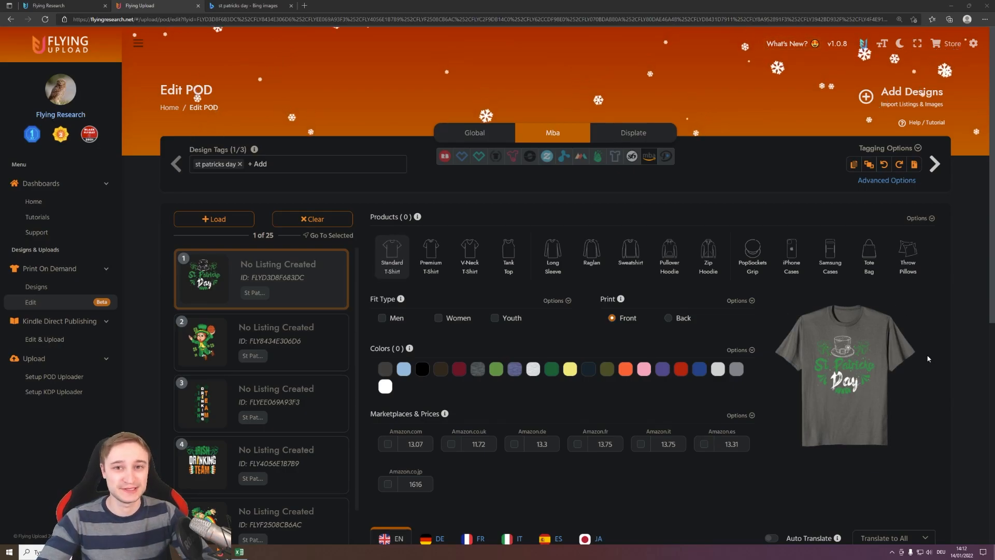
- Switch to Excel to examine the listing column headings, and return to the design editor in the browser
click(240, 553)
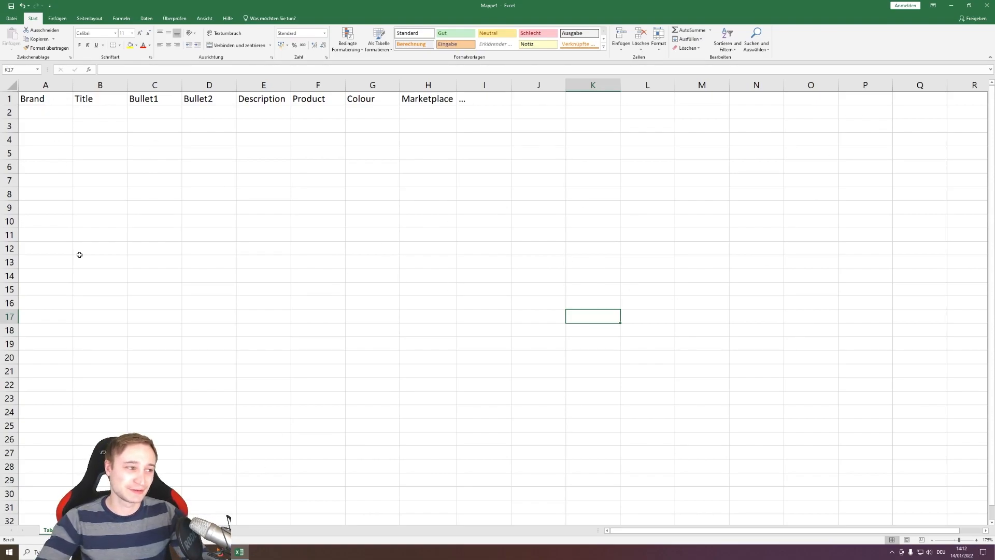
click(948, 6)
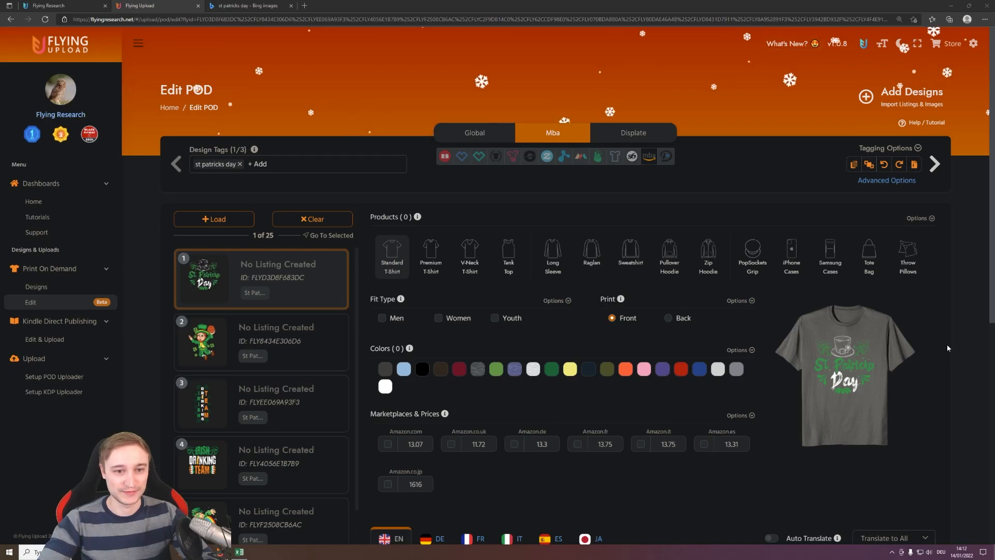
key(ctrl+minus)
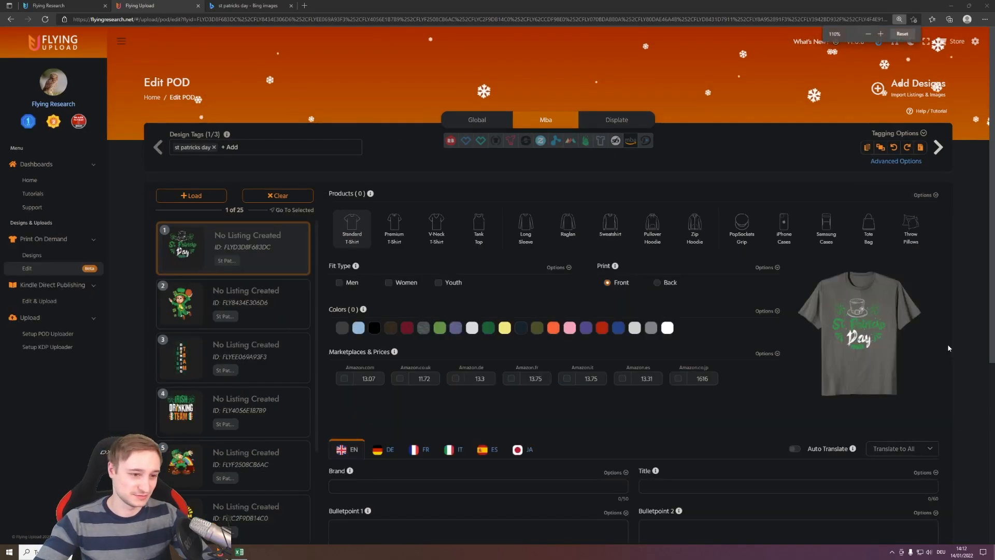
key(ctrl+minus)
key(ctrl+plus)
key(ctrl+plus)
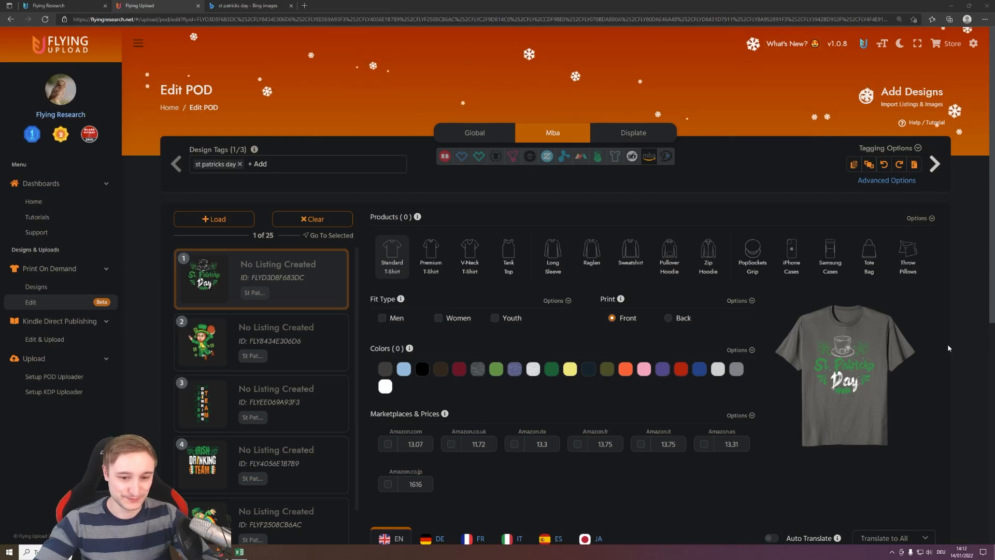
- Enable the Women and Men fit types for the first design's Standard T-Shirt
scroll(947, 344, down, 2)
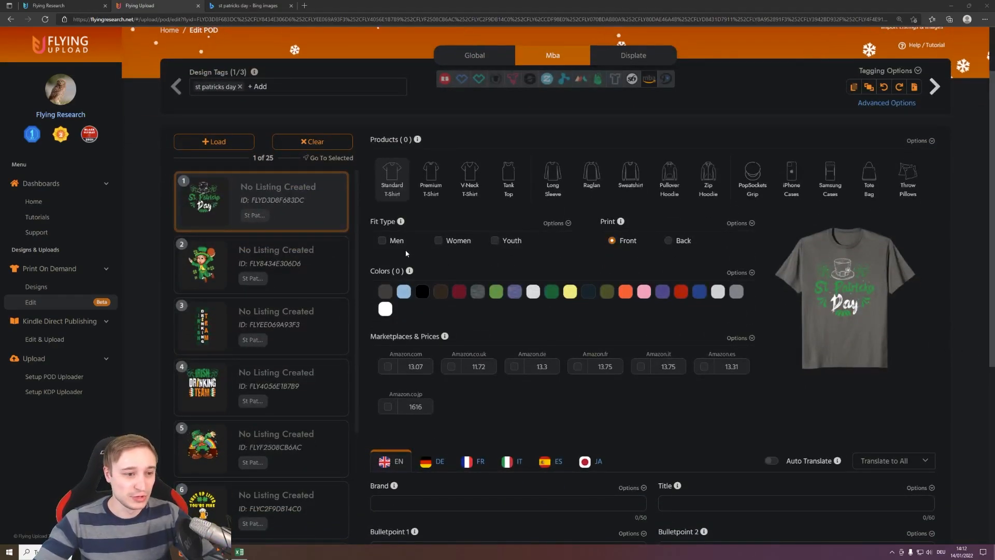
click(438, 239)
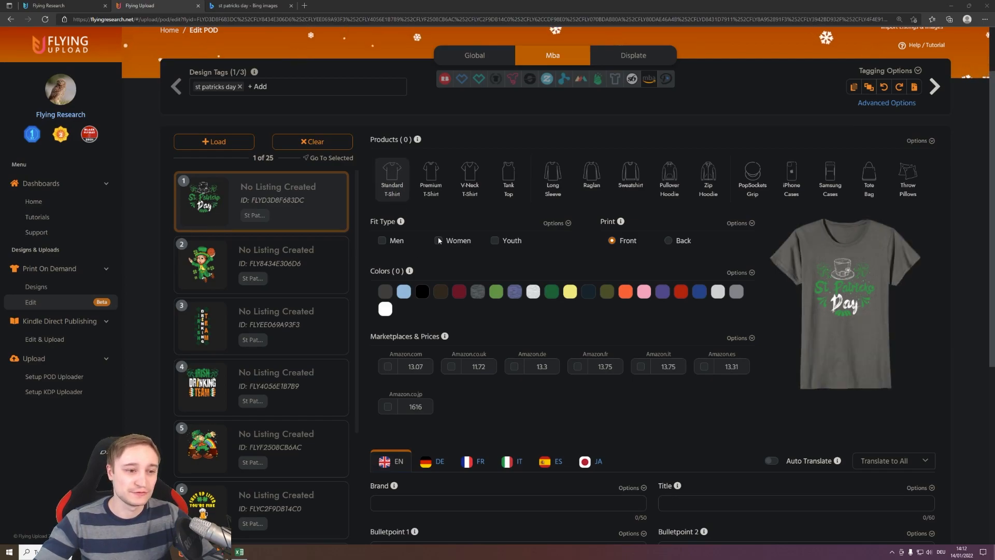
click(383, 242)
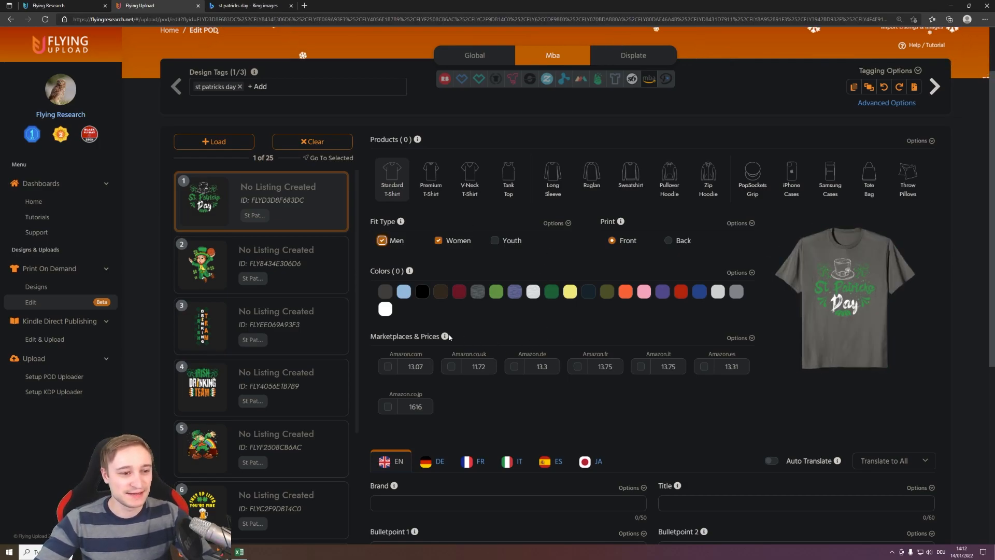
- Choose black, Kelly Green, Purple, Olive and Royal as the Standard T-Shirt colors for the first design
click(422, 293)
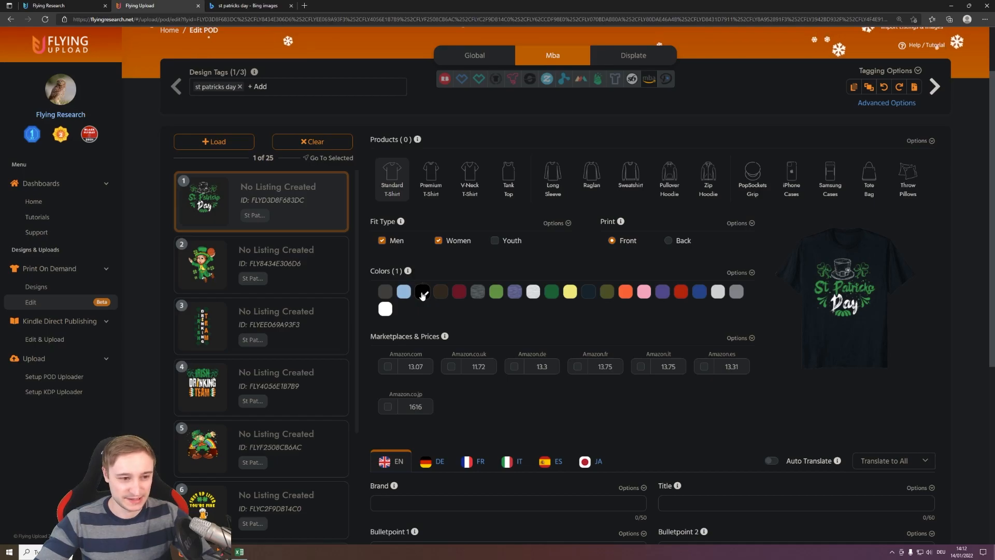
click(552, 292)
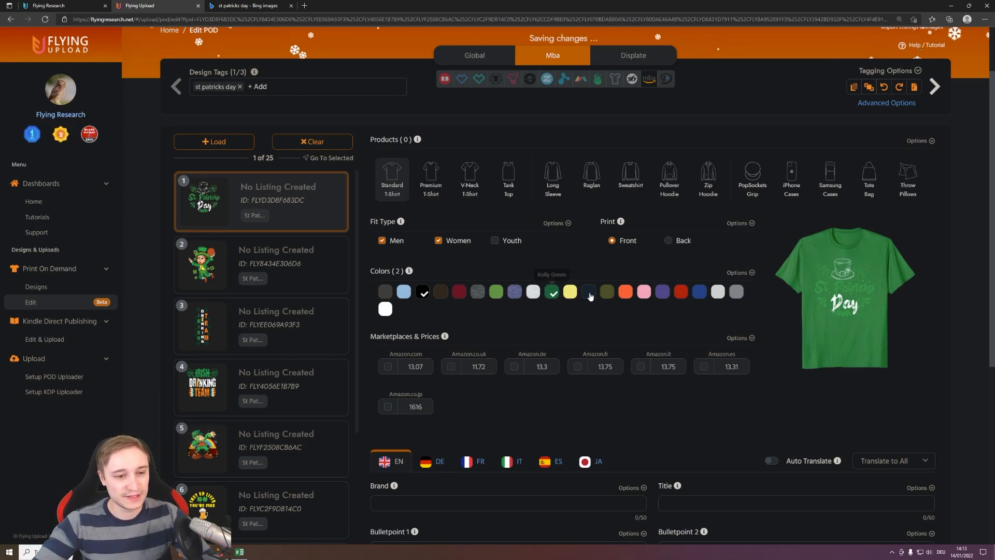
click(661, 293)
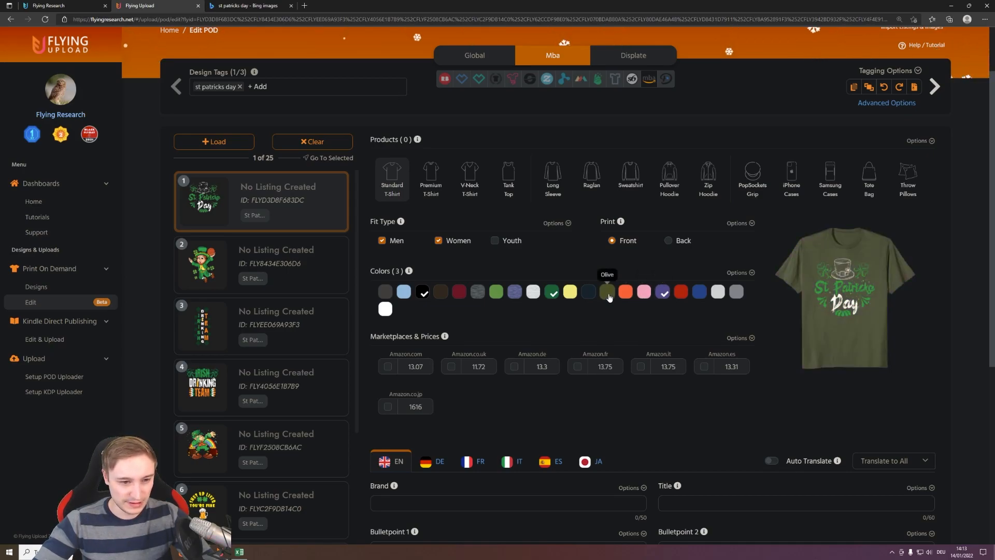
click(608, 294)
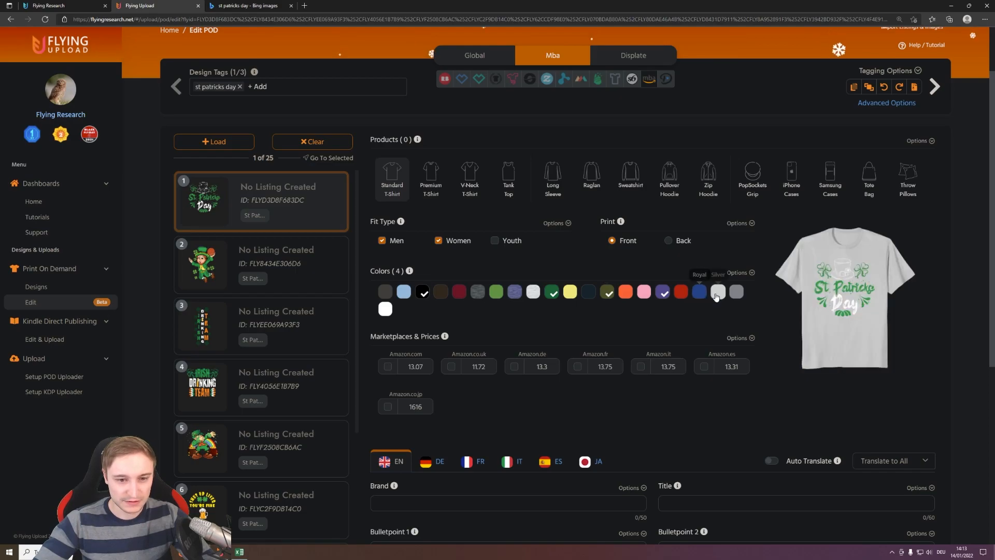
click(699, 293)
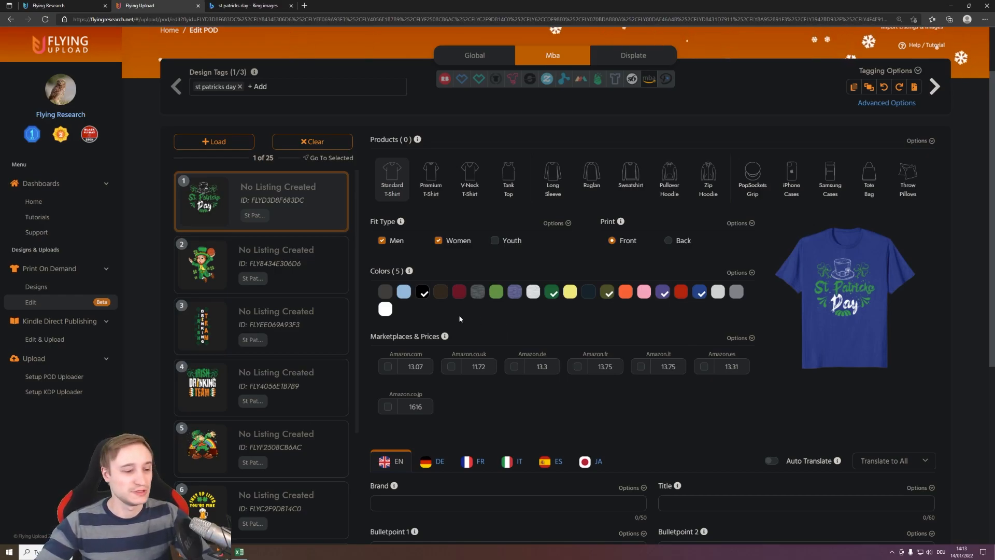
- Enable the Amazon.com marketplace for the Standard T-Shirt and set its price to 16.99
scroll(456, 324, down, 2)
scroll(451, 331, up, 2)
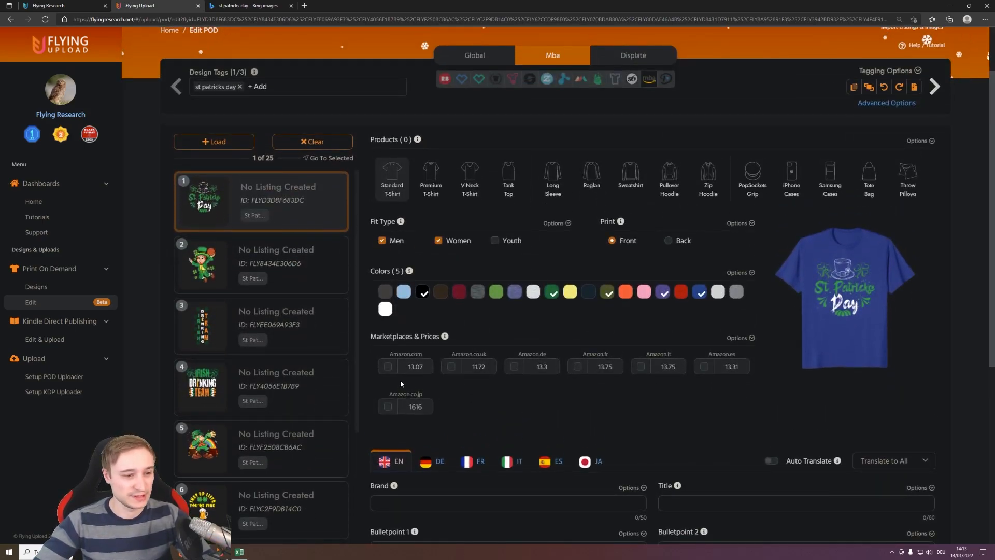
click(387, 367)
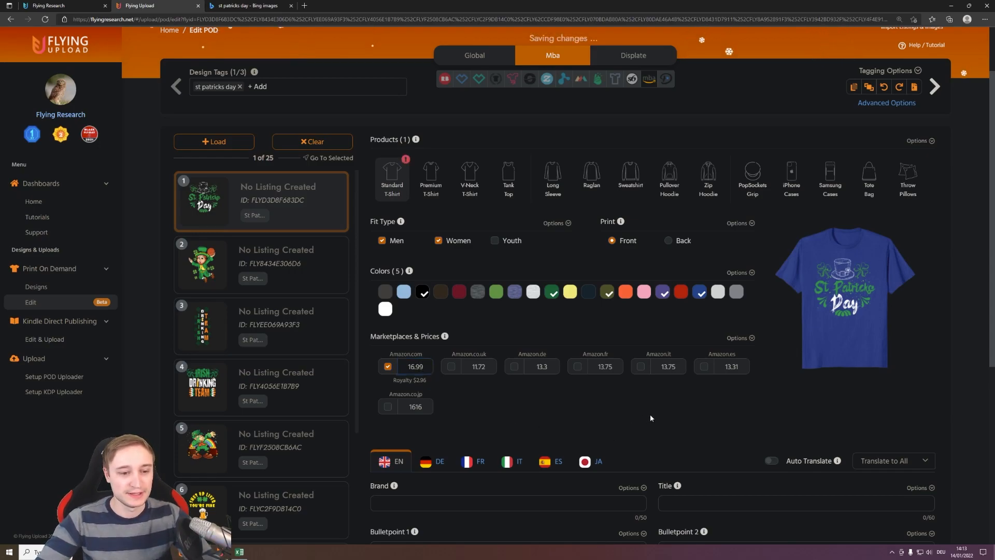
scroll(656, 407, down, 2)
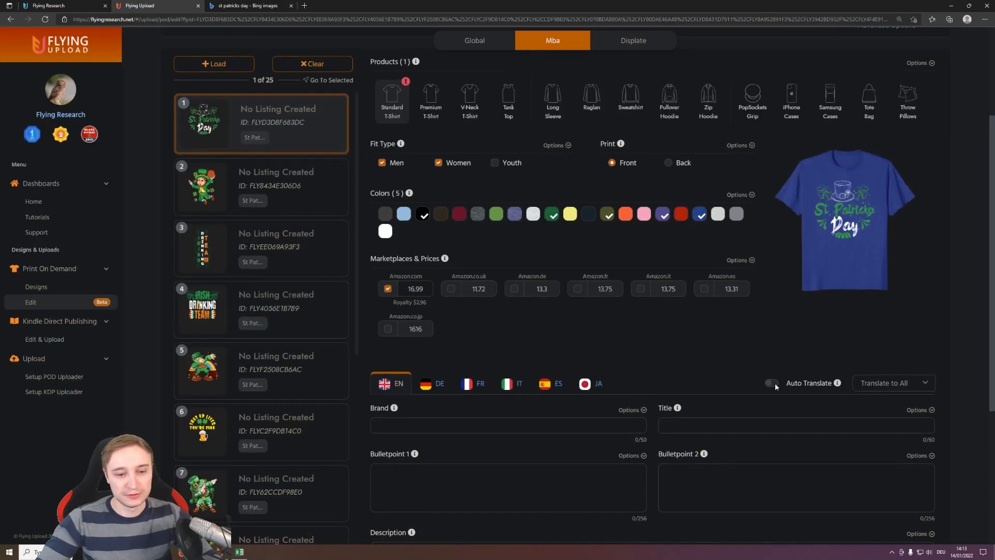
scroll(638, 355, up, 2)
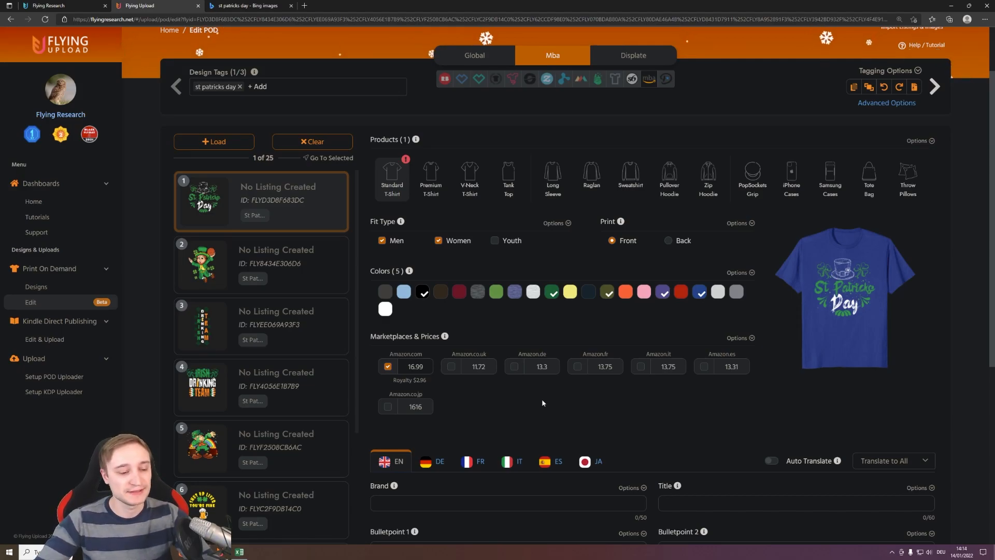
scroll(530, 405, down, 8)
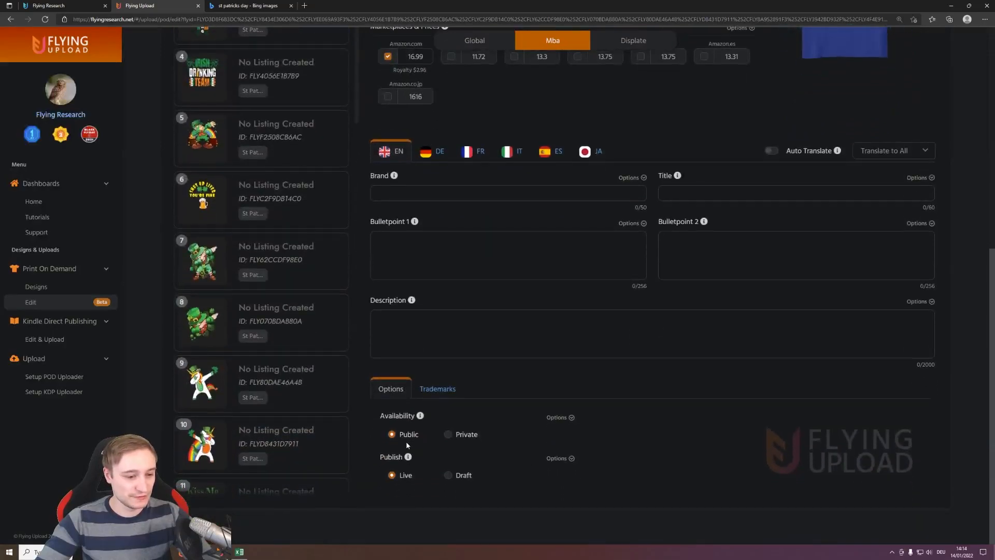
scroll(649, 457, up, 8)
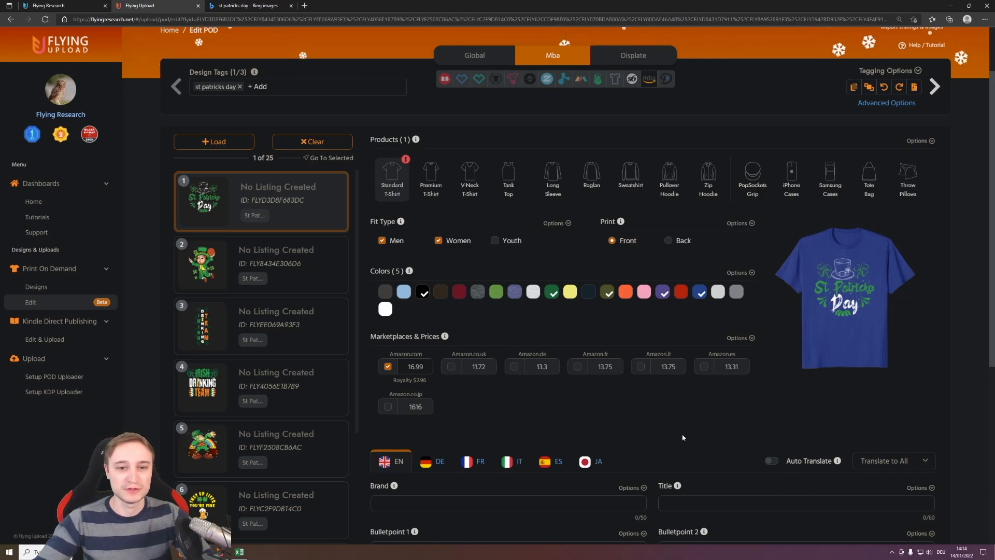
- Apply the first design's Mba product settings to all the other loaded designs
click(931, 141)
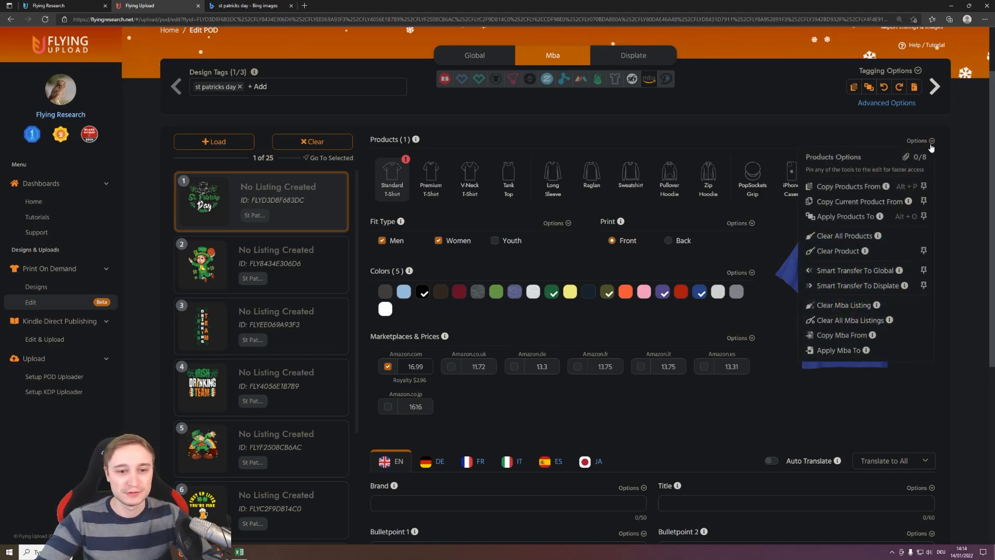
click(844, 217)
scroll(575, 264, down, 3)
scroll(578, 263, up, 3)
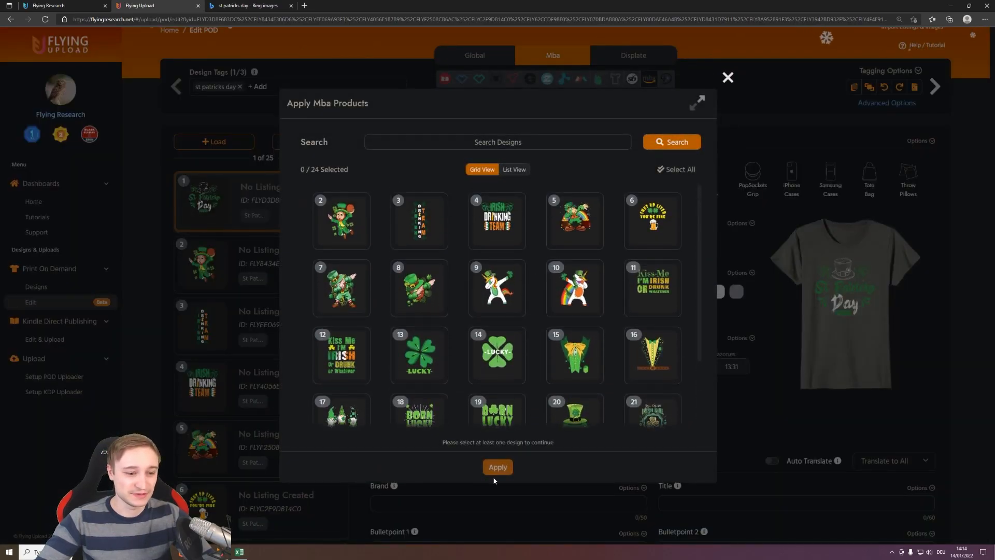
click(671, 170)
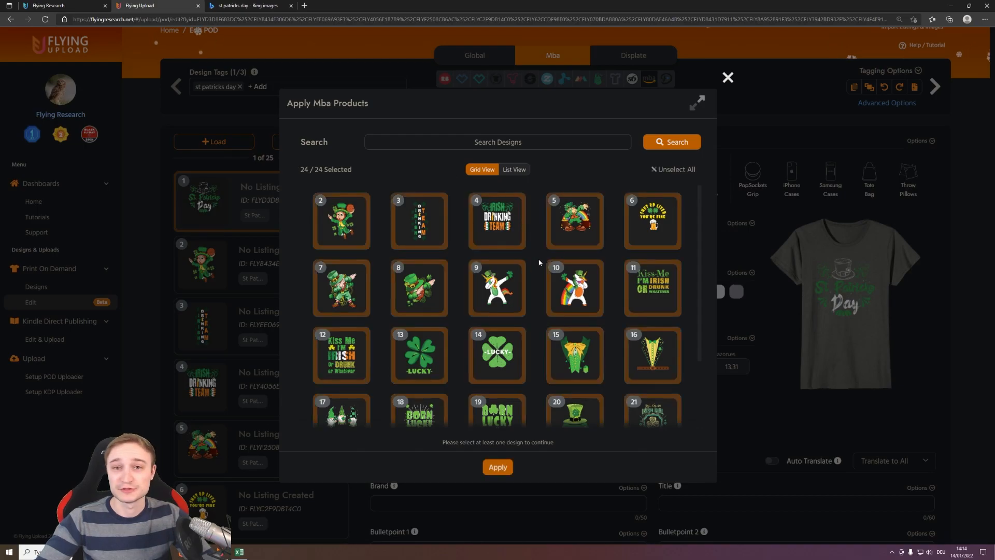
click(499, 468)
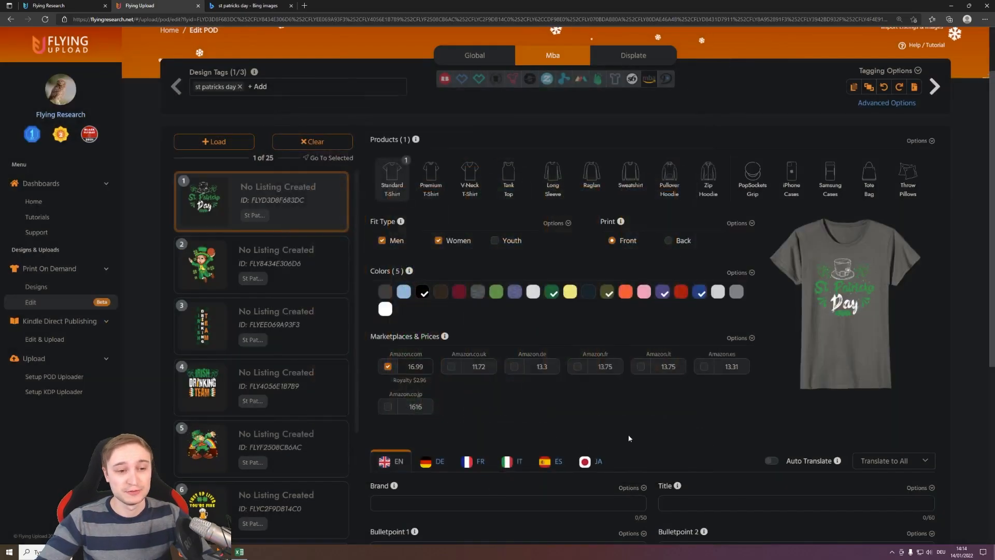
- Check the applied product settings on designs 2 to 5, and return to the first design
click(288, 263)
click(288, 336)
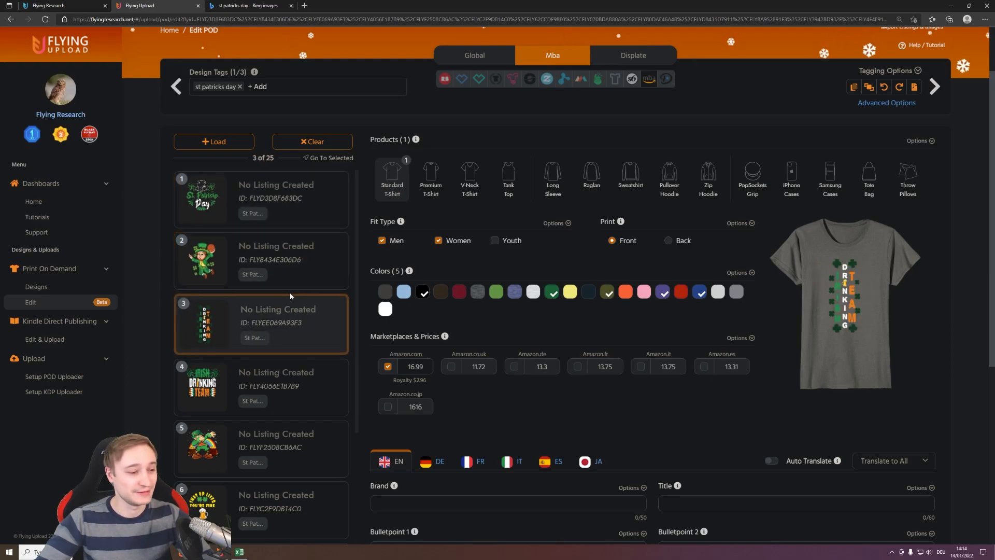
click(288, 381)
click(294, 435)
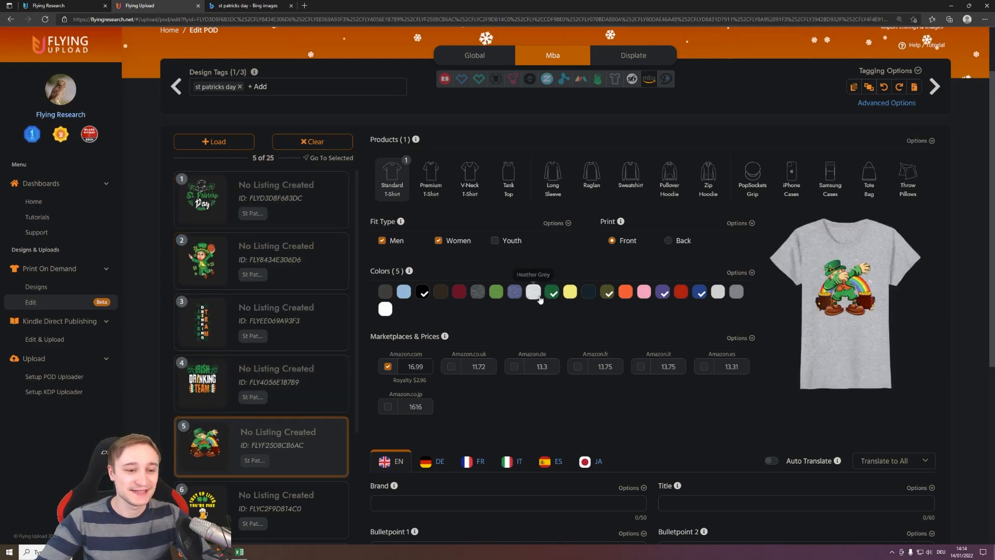
click(275, 214)
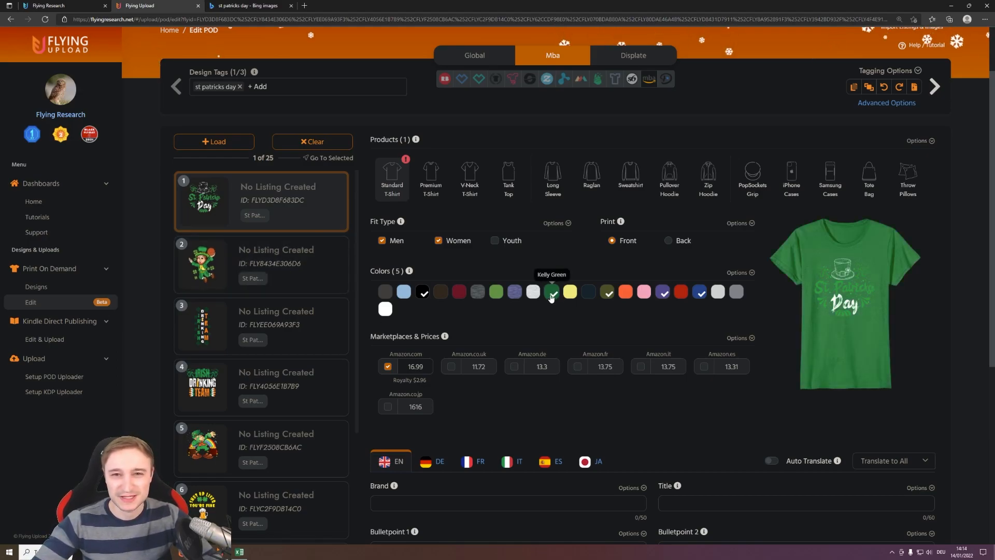
- Add Cranberry to the Standard T-Shirt colors of design 2, and look at design 3's product settings
click(279, 273)
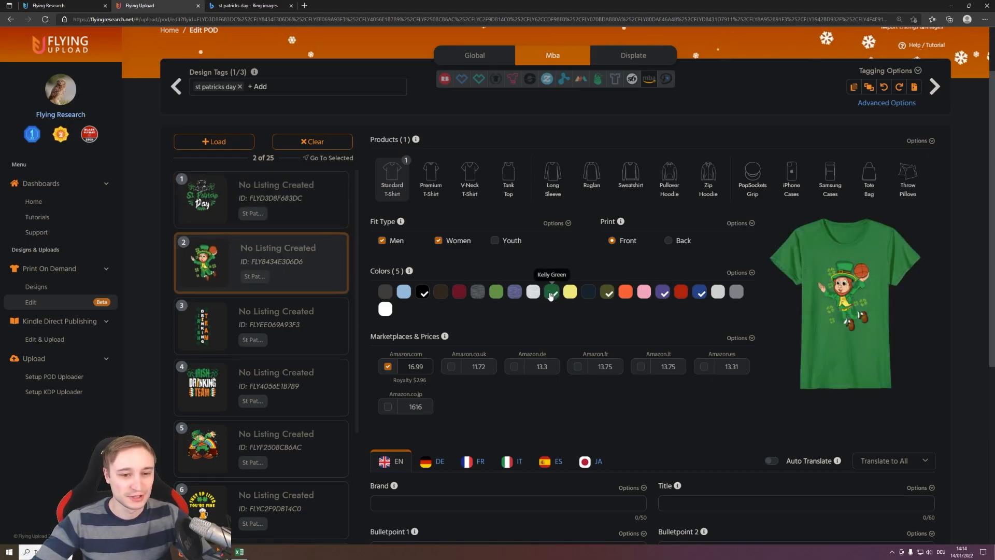
click(459, 292)
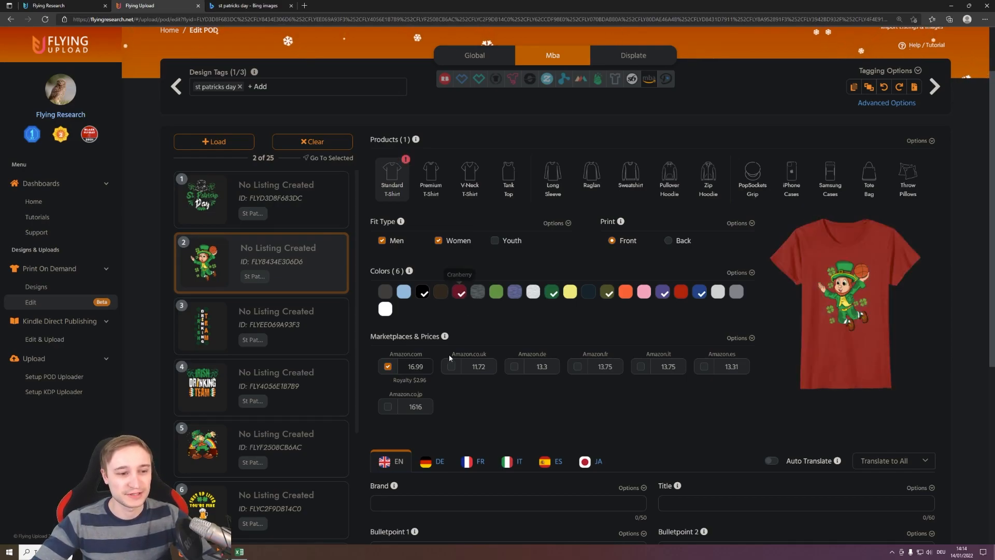
click(283, 313)
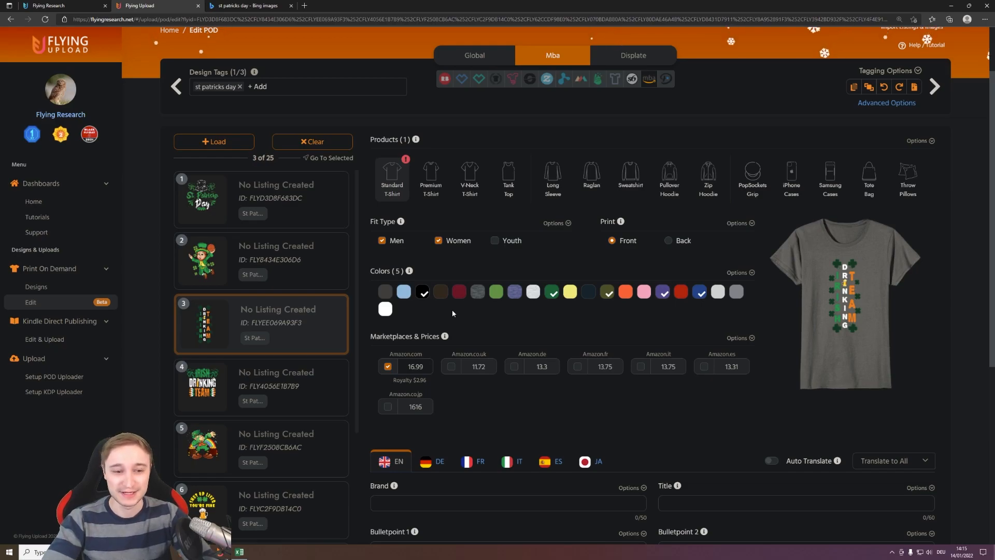
scroll(452, 309, down, 5)
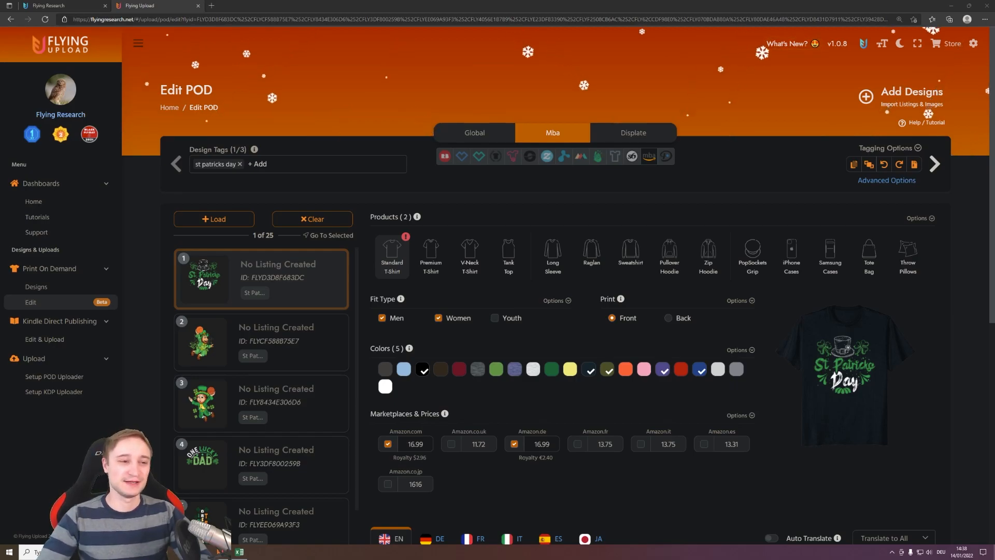
- Switch to Flying Research, search the United States T-shirt best sellers for "st patricks day", and browse the resulting designs
key(ctrl+Tab)
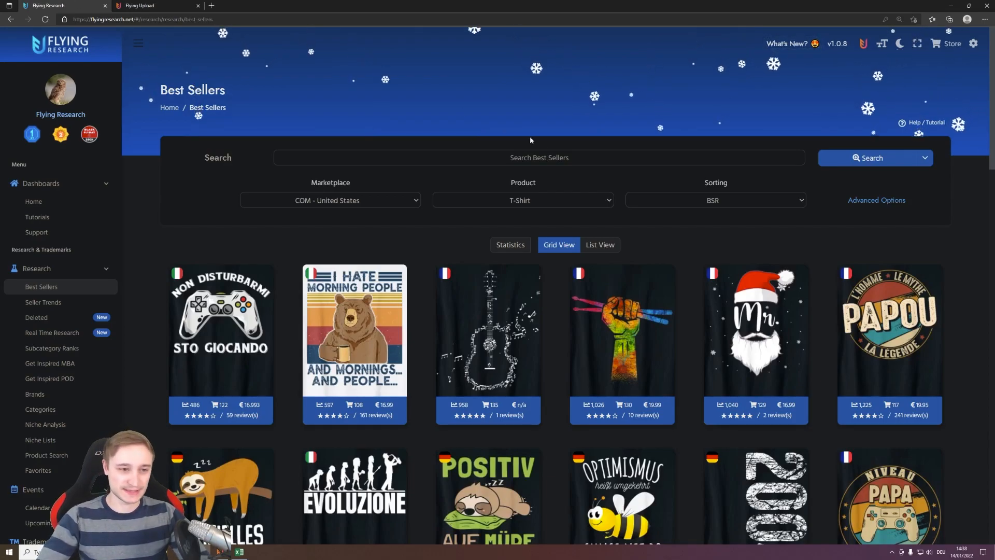
click(523, 157)
text(st patricks day)
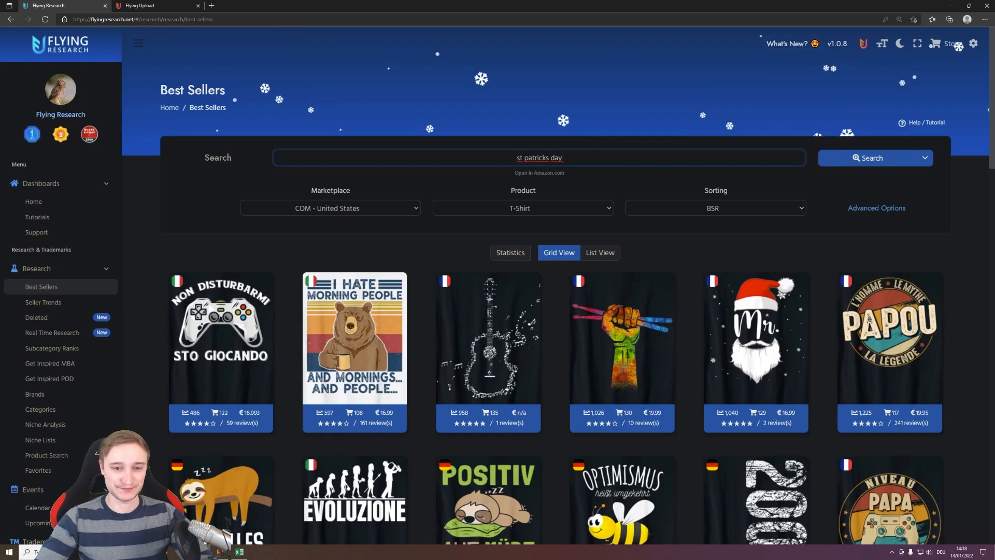
click(928, 160)
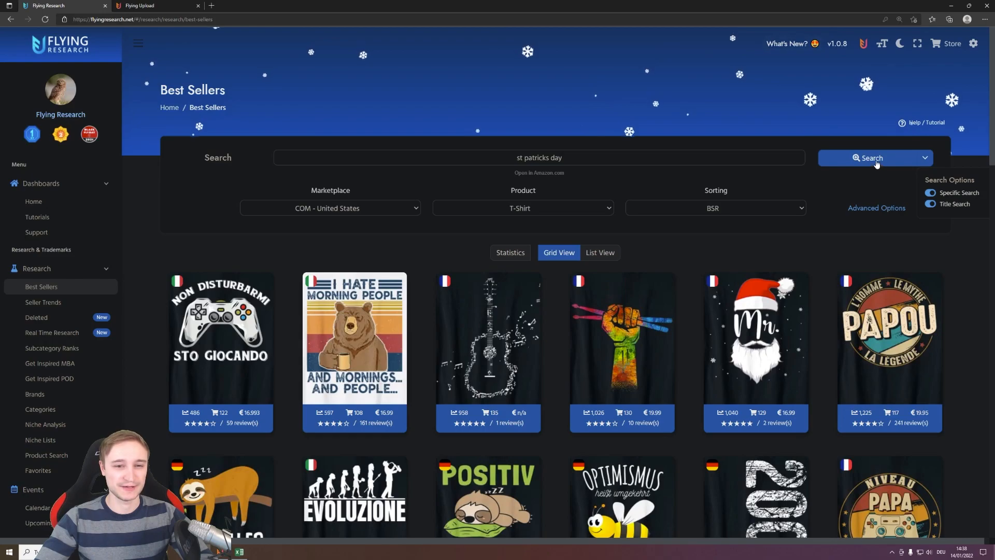
click(842, 159)
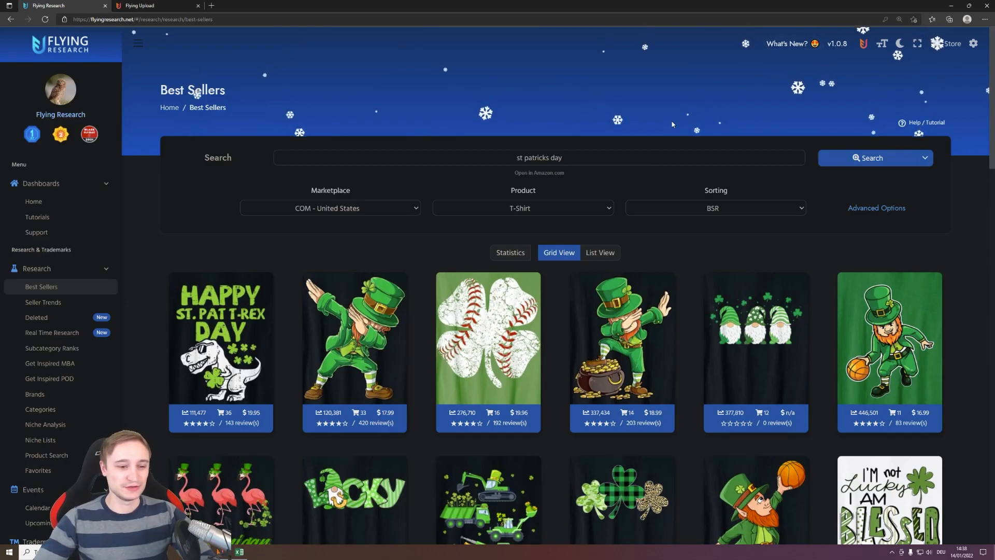
scroll(592, 102, down, 3)
scroll(593, 102, down, 20)
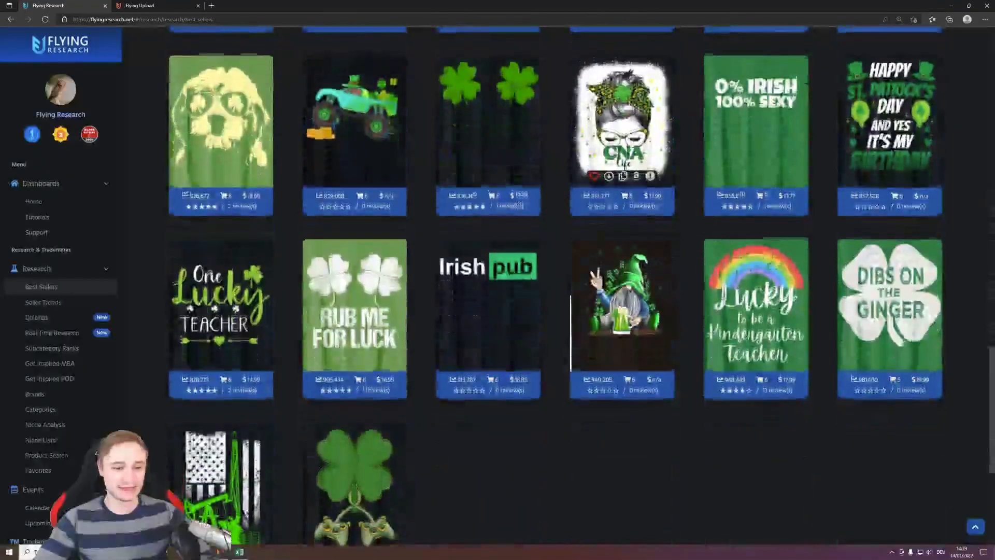
scroll(592, 100, down, 3)
scroll(593, 100, up, 10)
scroll(593, 100, up, 15)
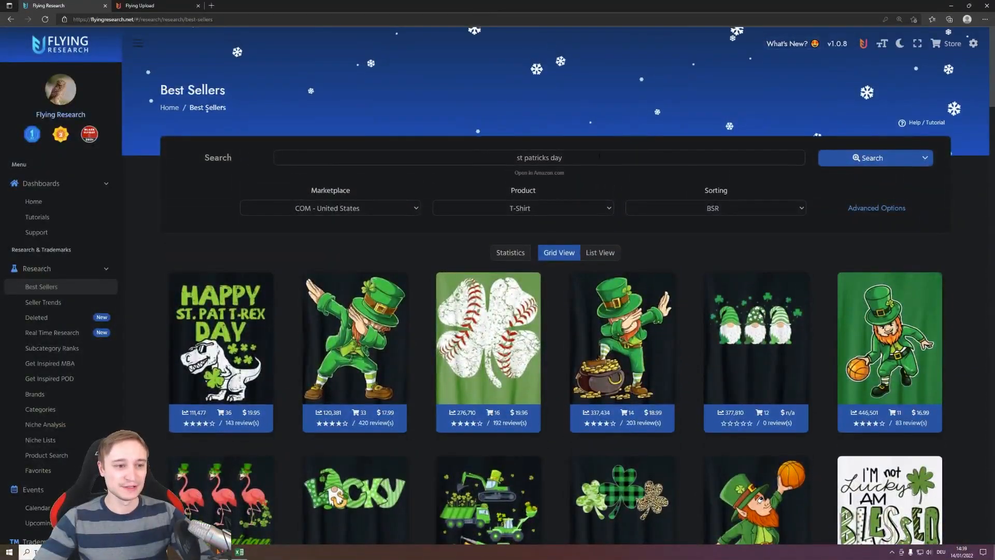
- Open the statistics for the st patricks day niche and examine its listing keywords, long-tail keywords and the Amazon and Google suggestions
click(509, 251)
scroll(551, 220, down, 6)
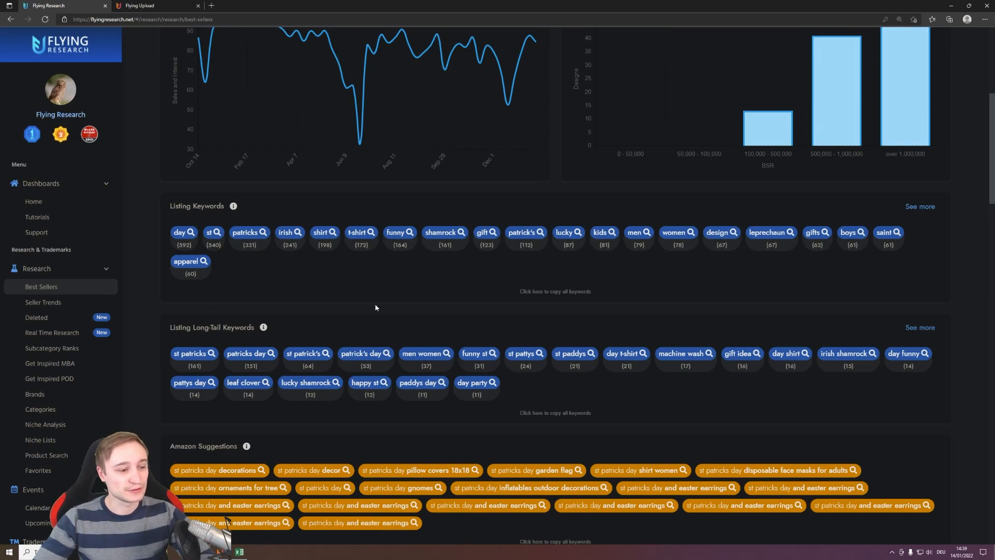
scroll(367, 311, down, 5)
scroll(851, 231, down, 1)
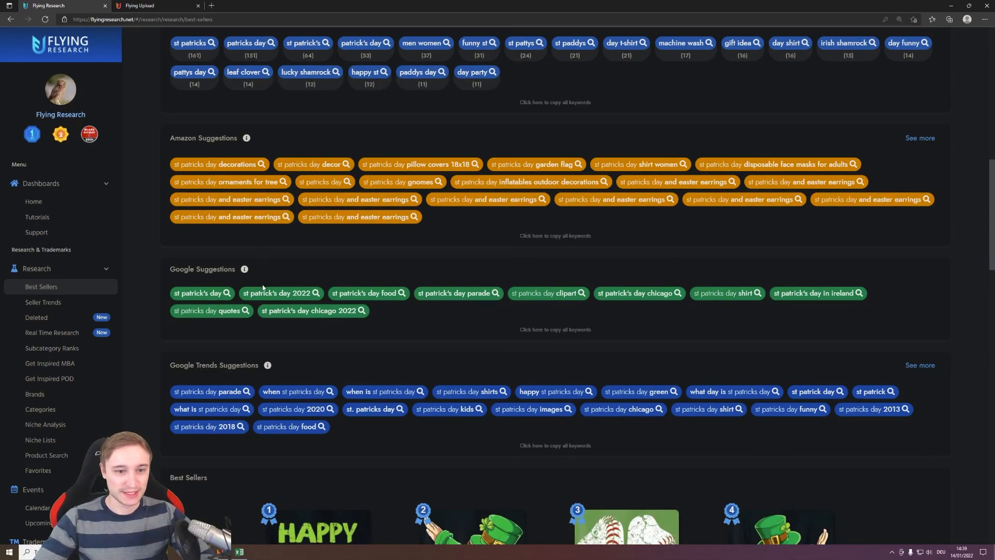
scroll(511, 247, down, 1)
scroll(555, 273, up, 5)
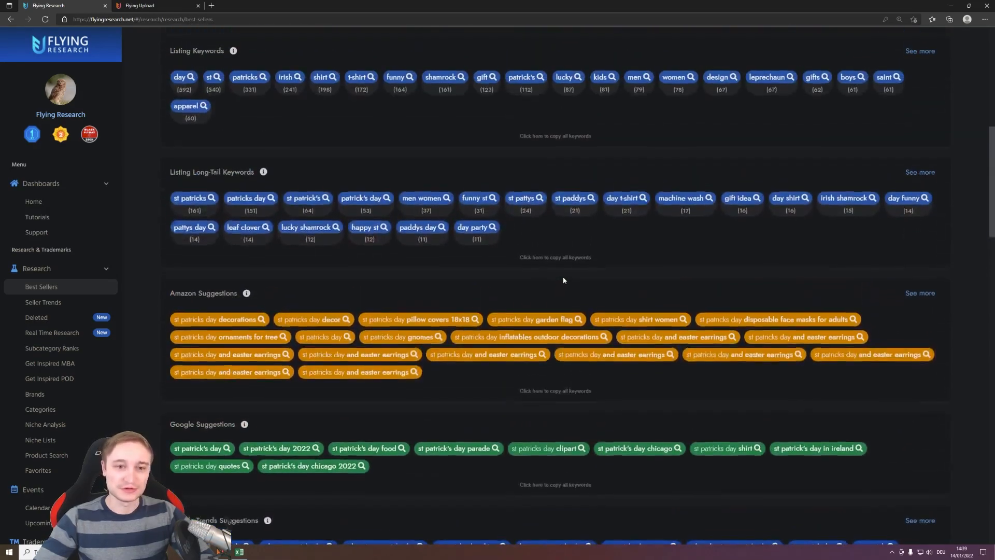
scroll(565, 281, up, 3)
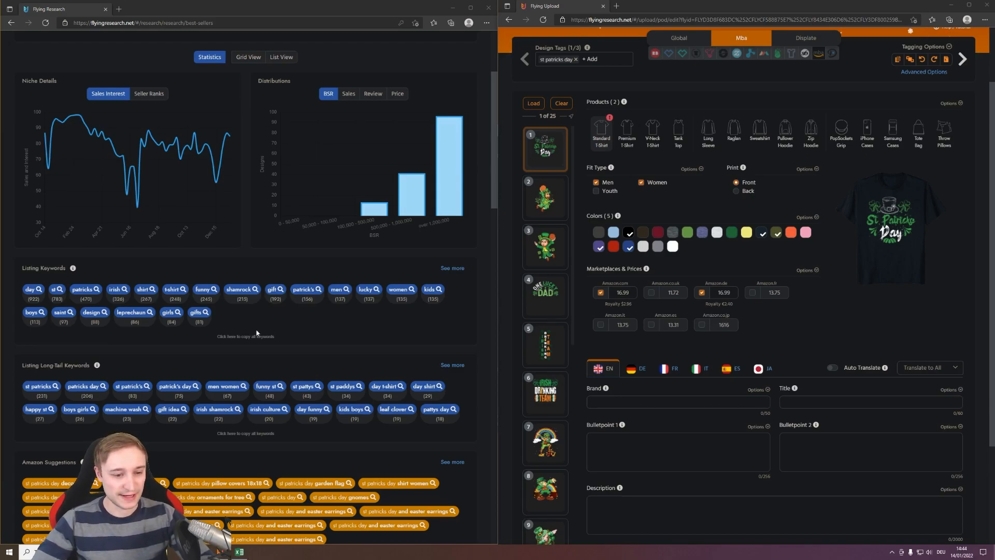
- Enter "St Patricks Day Parade Shamrock" as the first design's English brand in Flying Upload, using the researched keywords
click(610, 401)
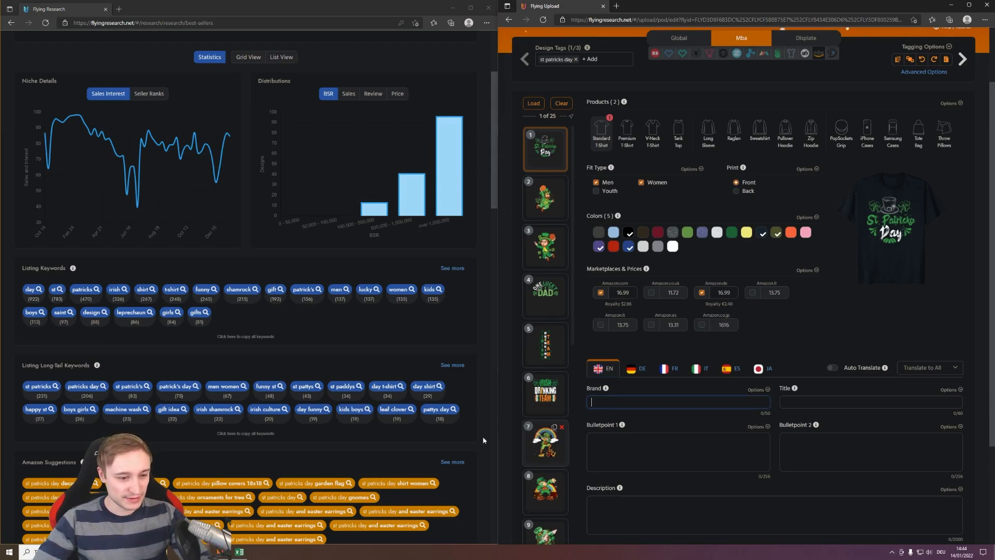
scroll(480, 347, down, 2)
text(S)
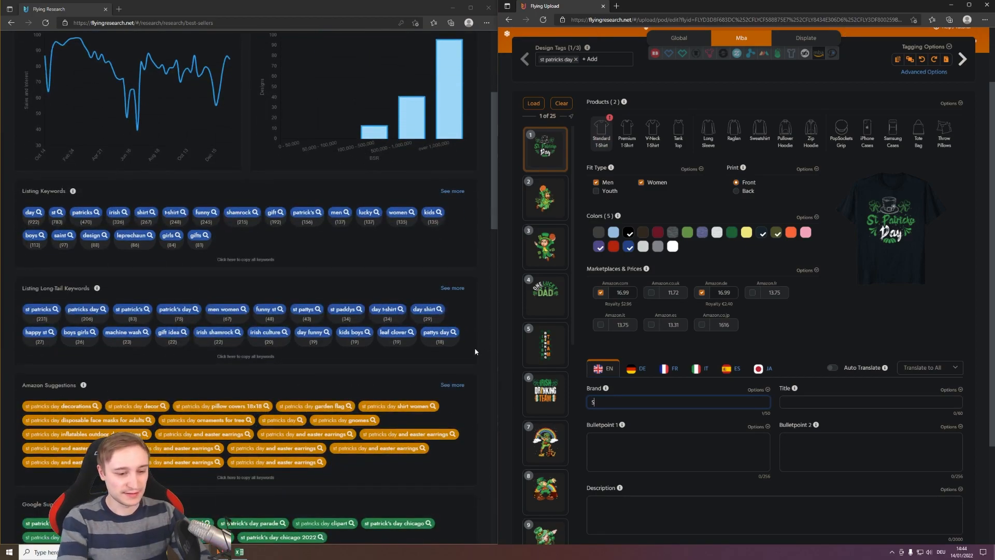
text(t Patricks Day)
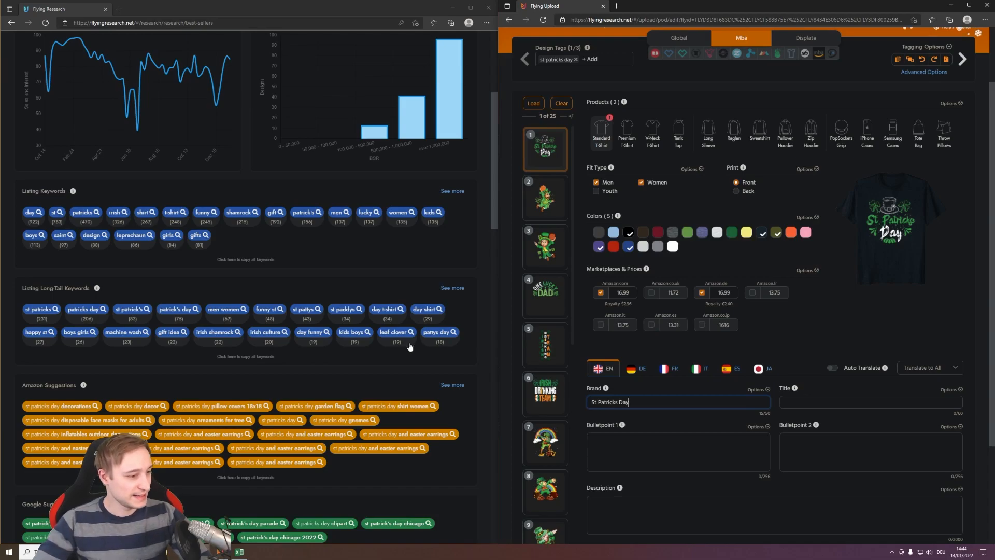
scroll(414, 347, down, 2)
scroll(380, 333, down, 2)
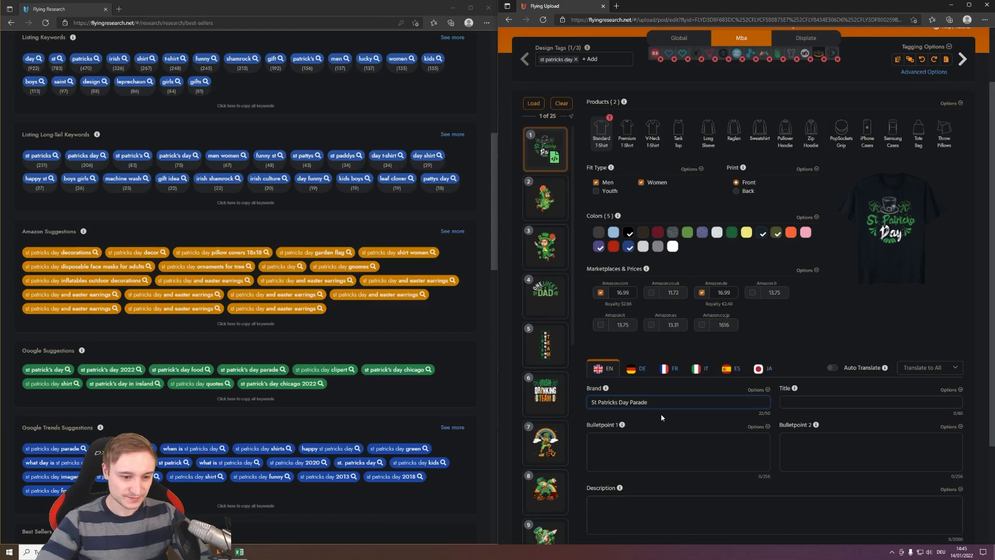
scroll(371, 388, up, 4)
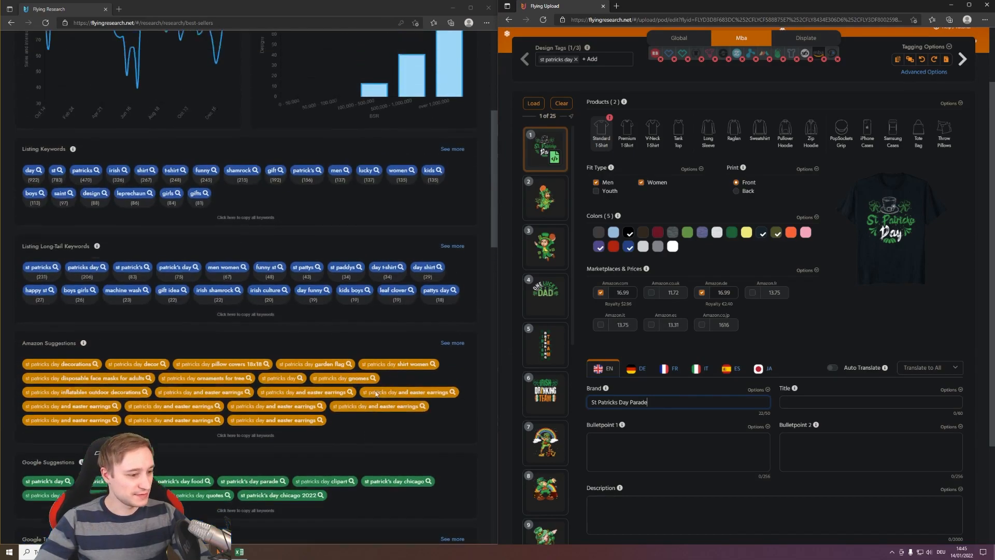
scroll(385, 368, up, 2)
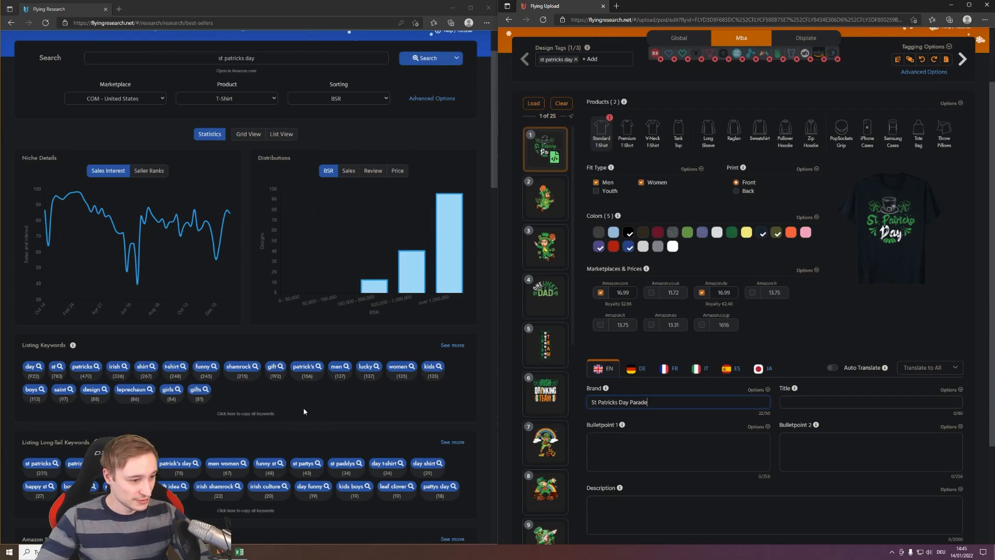
text(Shamrock)
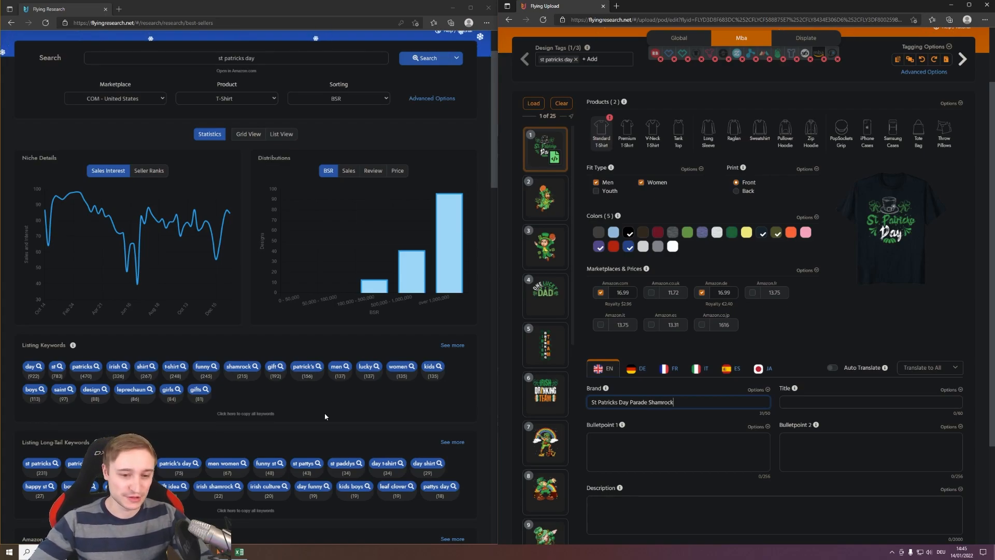
- Apply the first design's Mba brand to all the other loaded designs
click(763, 391)
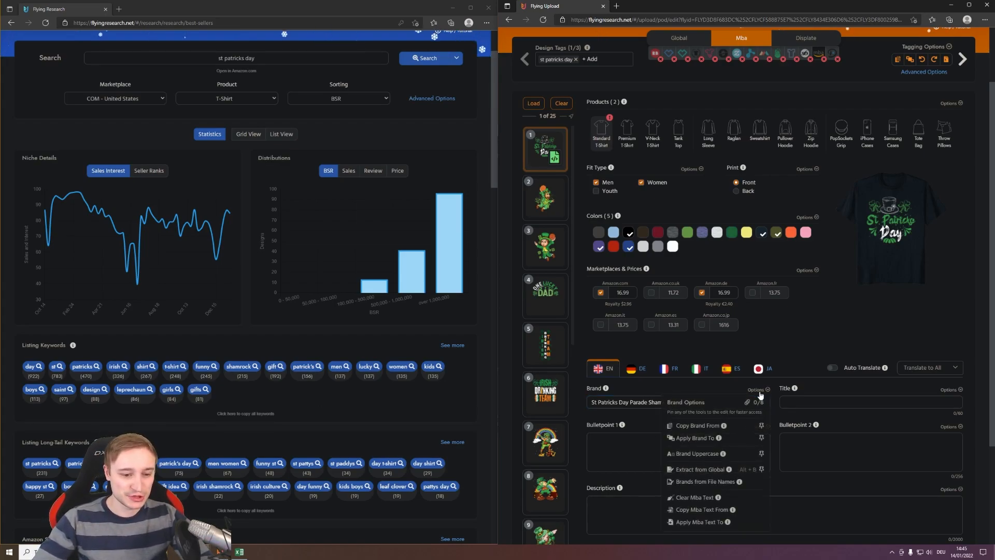
click(691, 438)
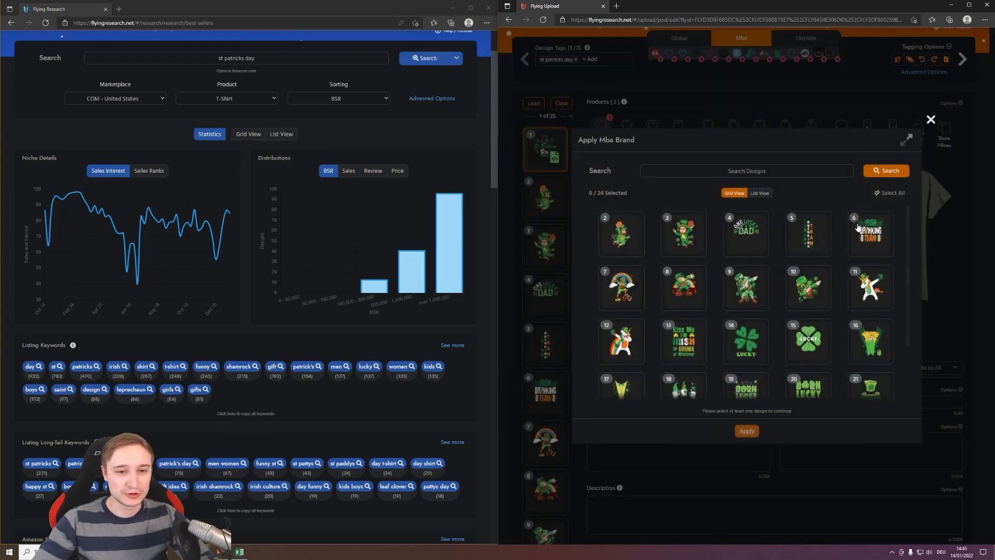
click(889, 193)
click(746, 431)
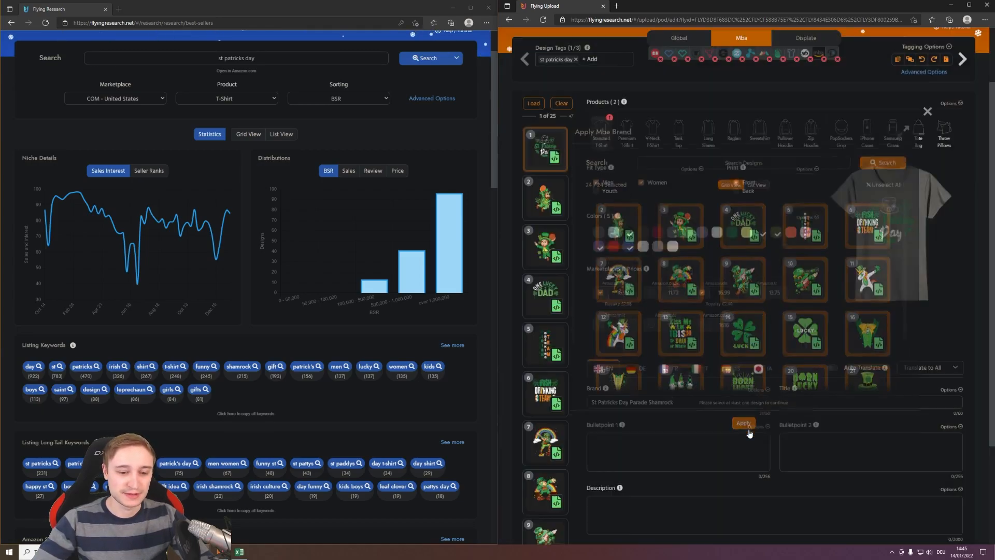
- Check the applied brand on designs 2 to 4, and return to the first design
click(544, 197)
click(544, 247)
click(540, 288)
click(544, 147)
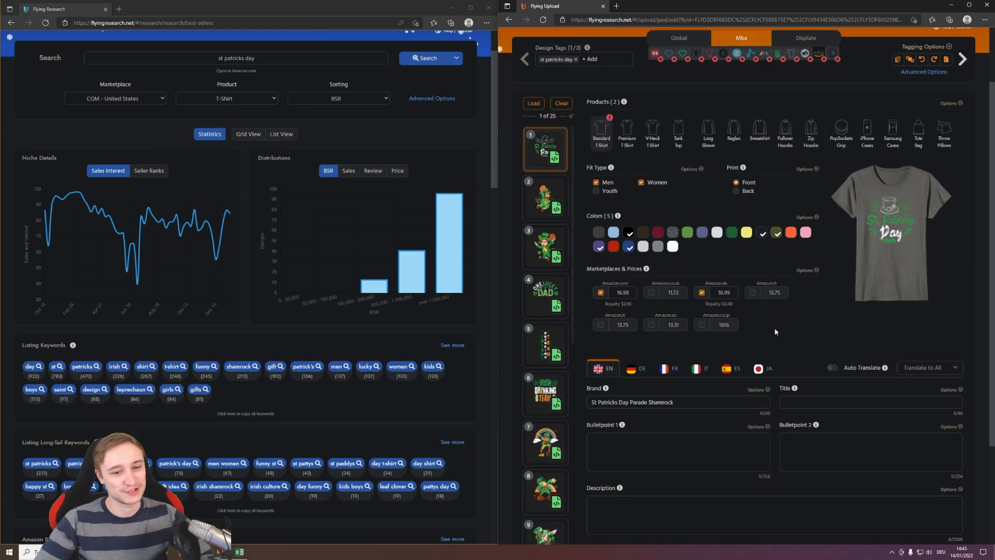
- Enter "Funny St Patricks Day Leprechaun Irish Shamerock St Paddys" as the first design's English title
scroll(776, 332, down, 2)
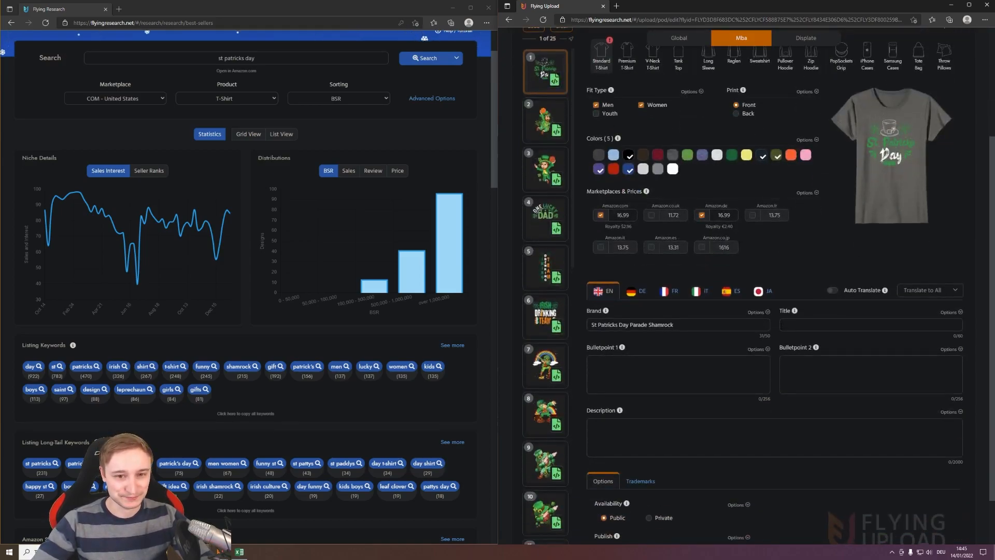
click(788, 325)
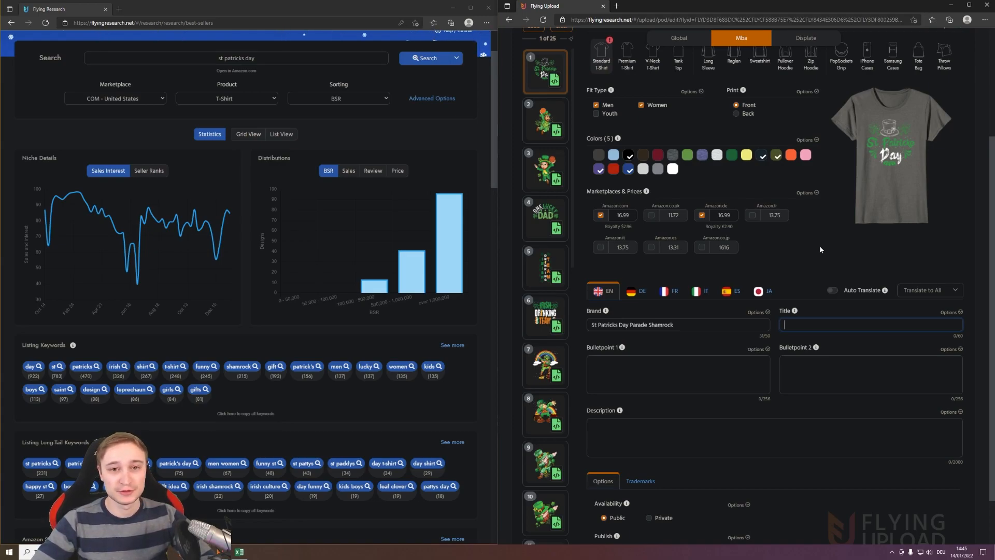
scroll(269, 289, down, 3)
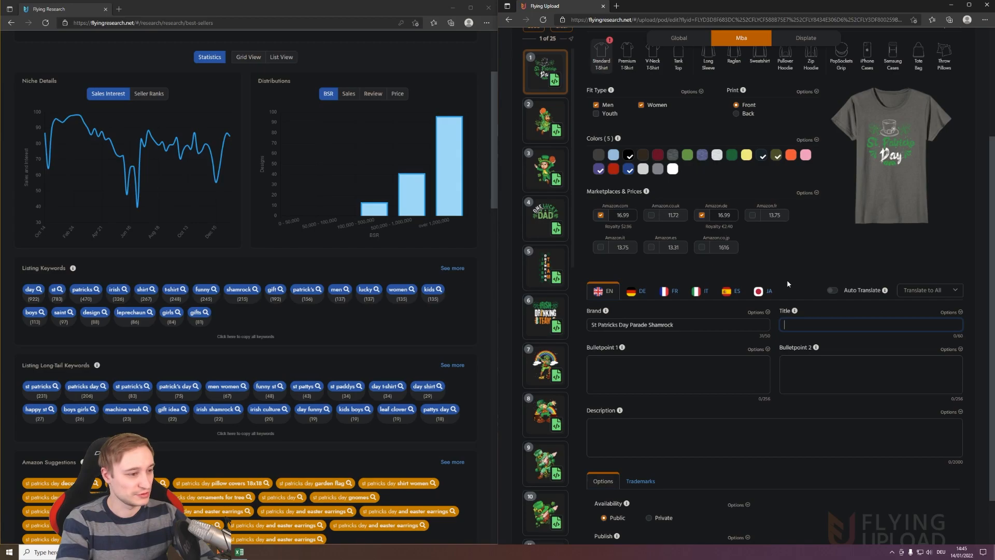
text(Funny St Patricks Day Leprechaun)
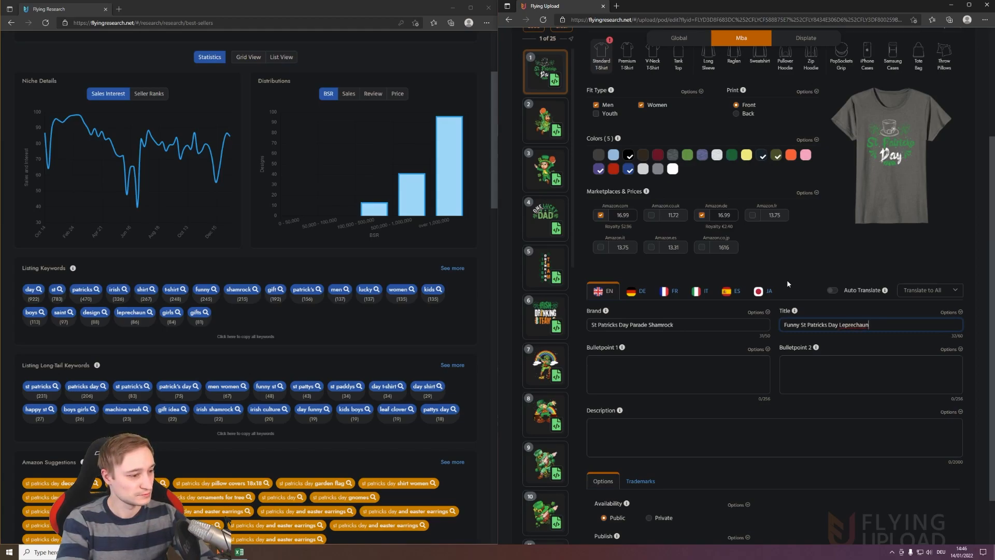
text( Irish Sh)
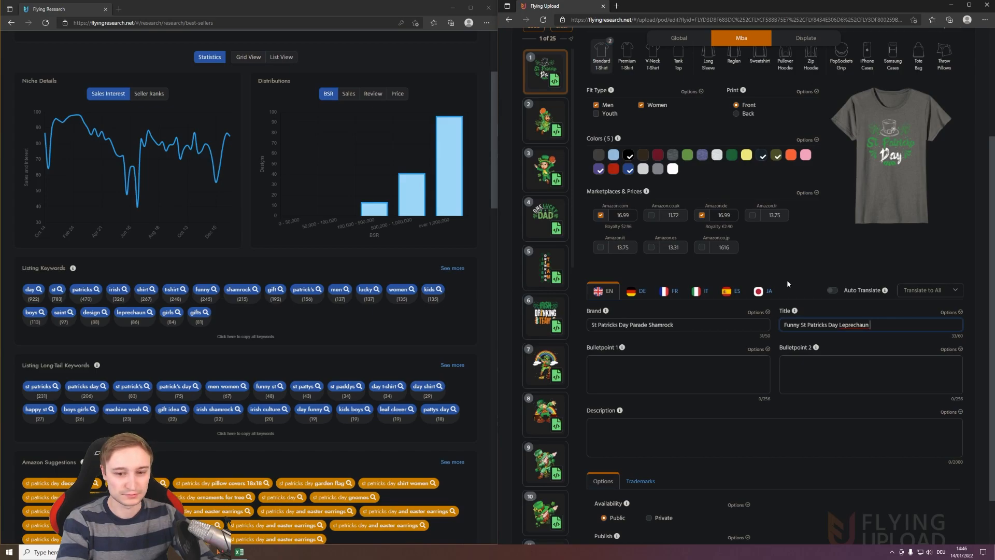
text(am)
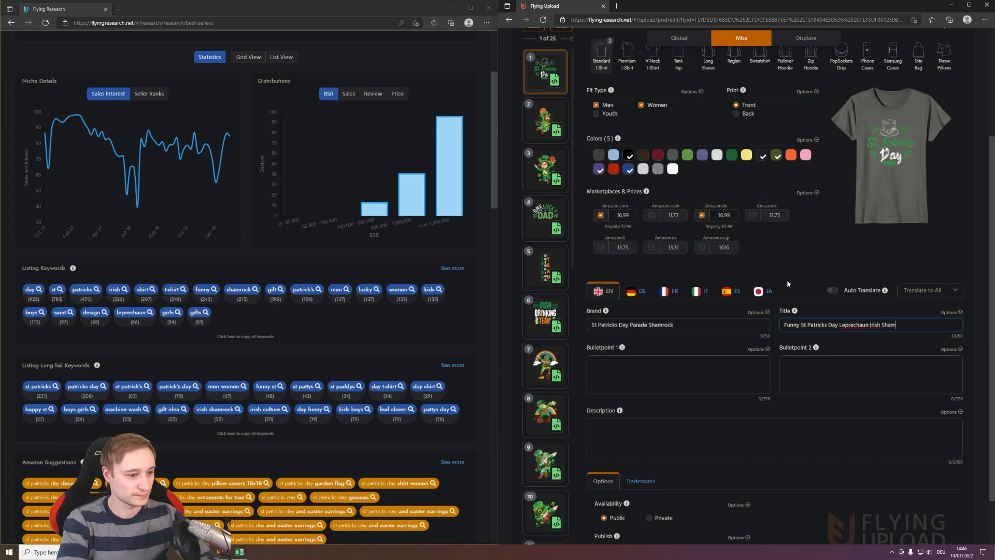
text(erock St Paddys)
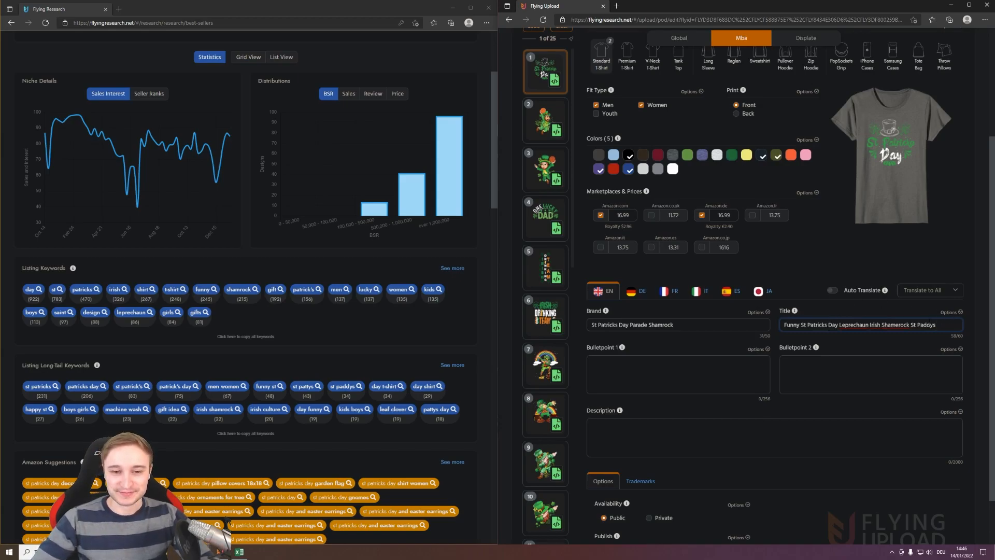
- Apply the first design's Mba title to all the other loaded designs
click(956, 313)
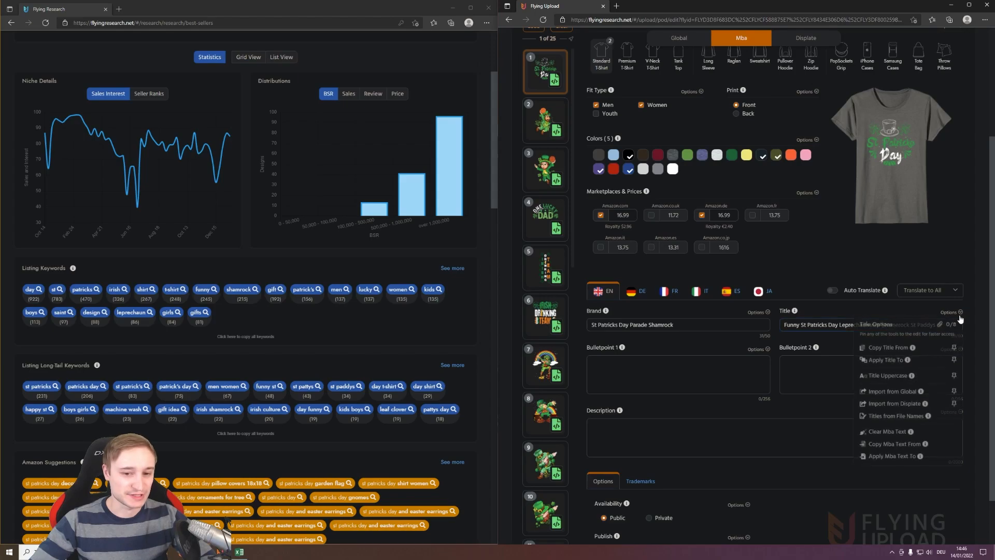
click(887, 360)
click(889, 192)
click(747, 430)
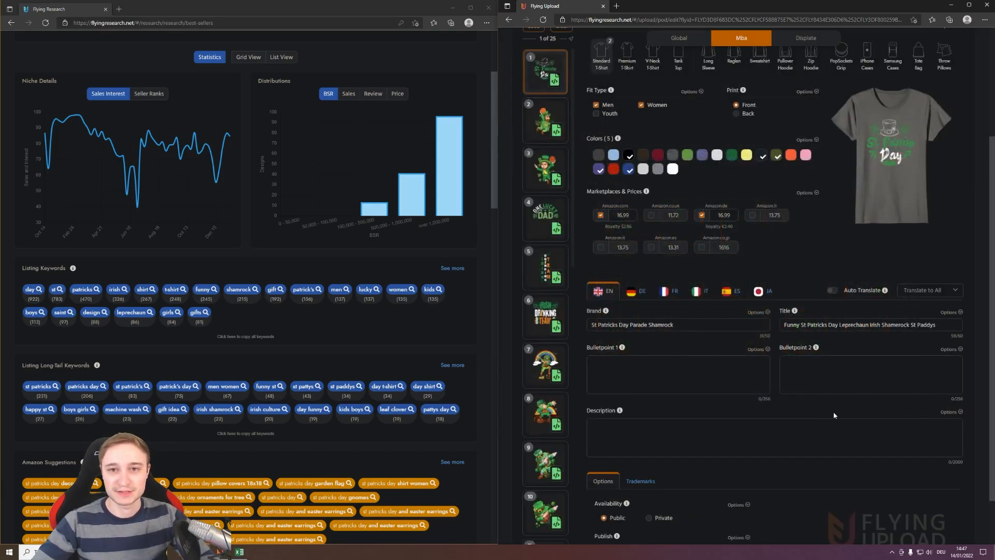
scroll(780, 392, down, 1)
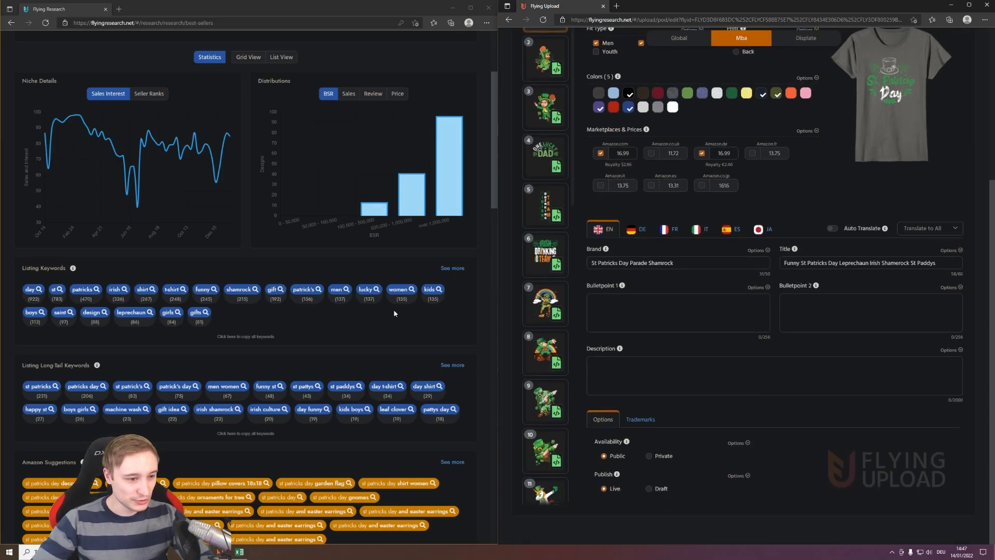
- Enter "Funny St Patricks Day decorations. Great decor for St Patricks day. For all leprechaun girls and boys." as the first design's English Bulletpoint 1
scroll(404, 303, down, 3)
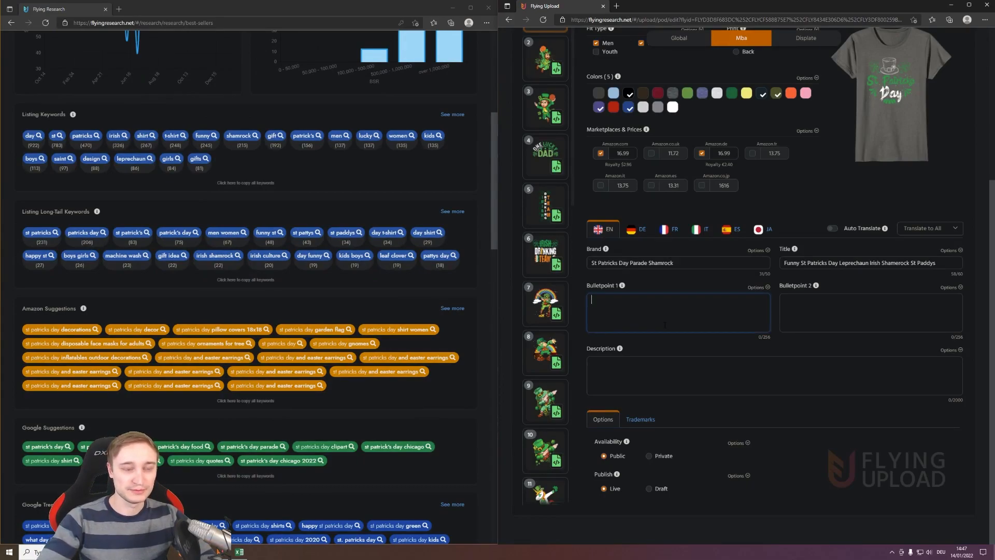
click(665, 324)
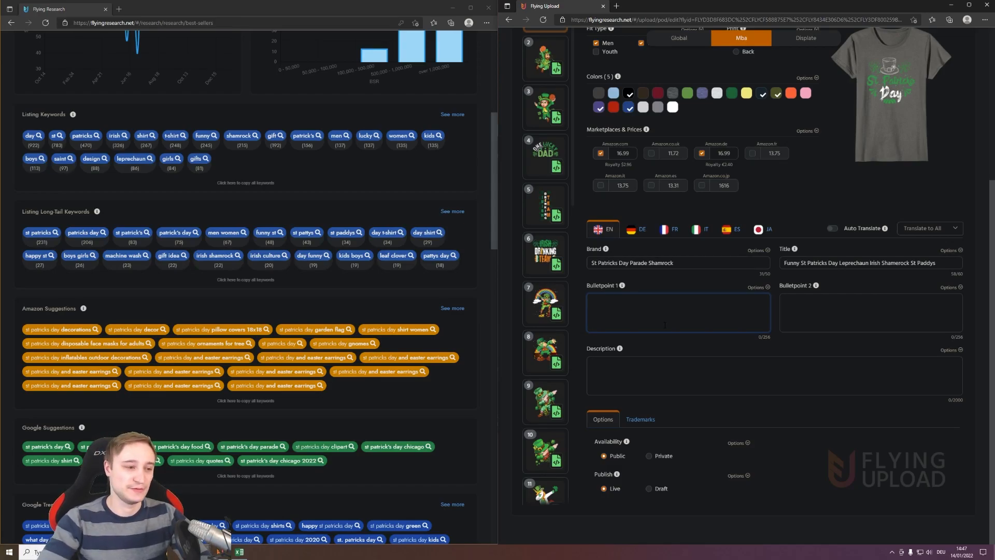
text(Funny St)
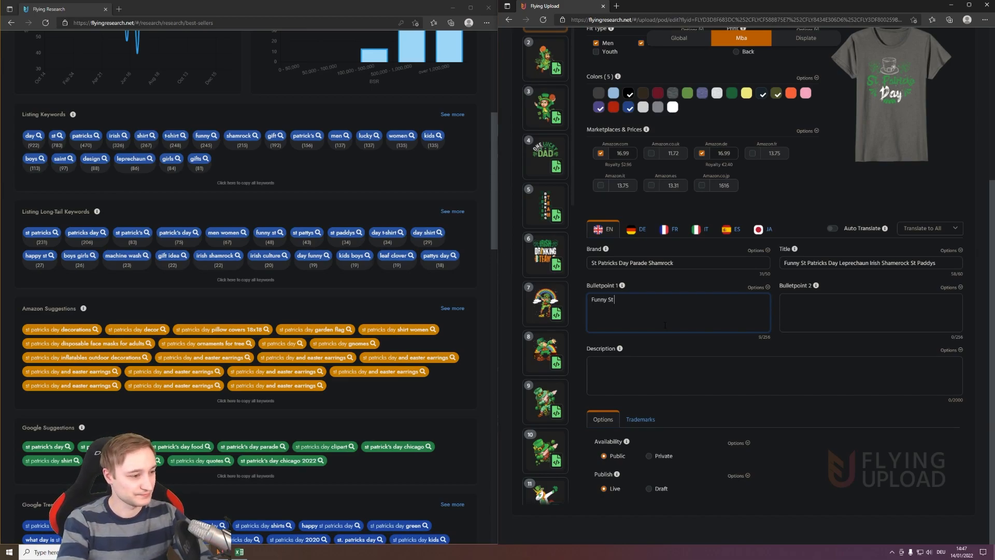
text( Patricks Da)
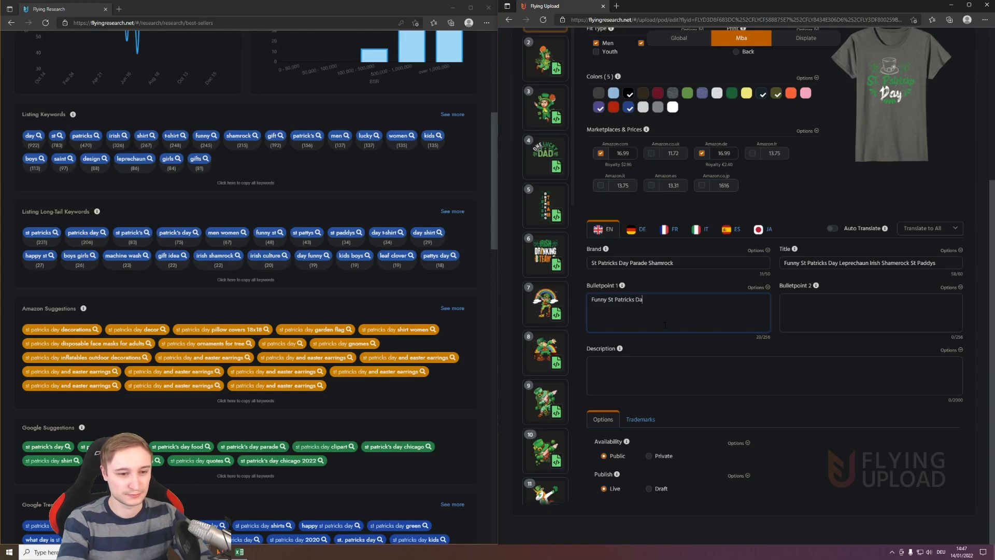
text(y dec)
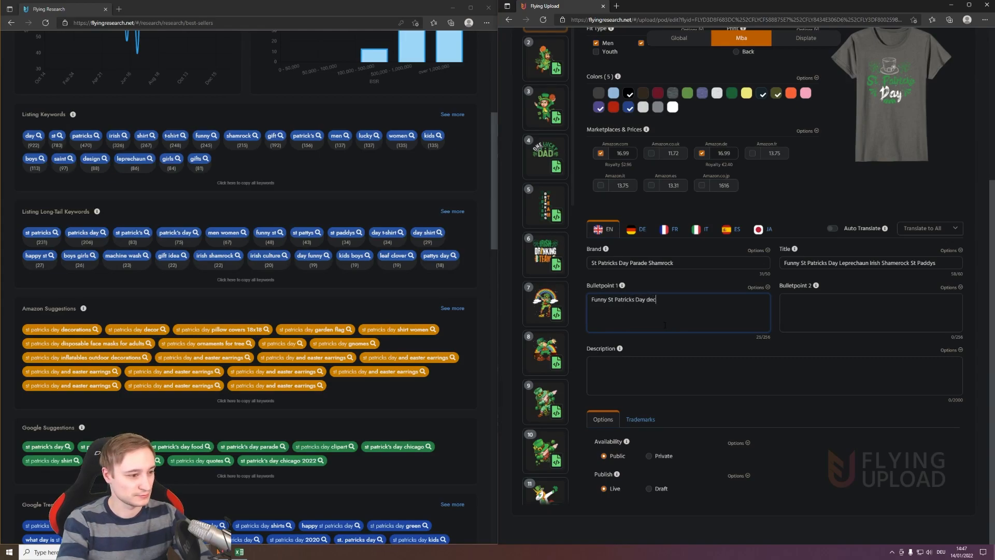
text(orations)
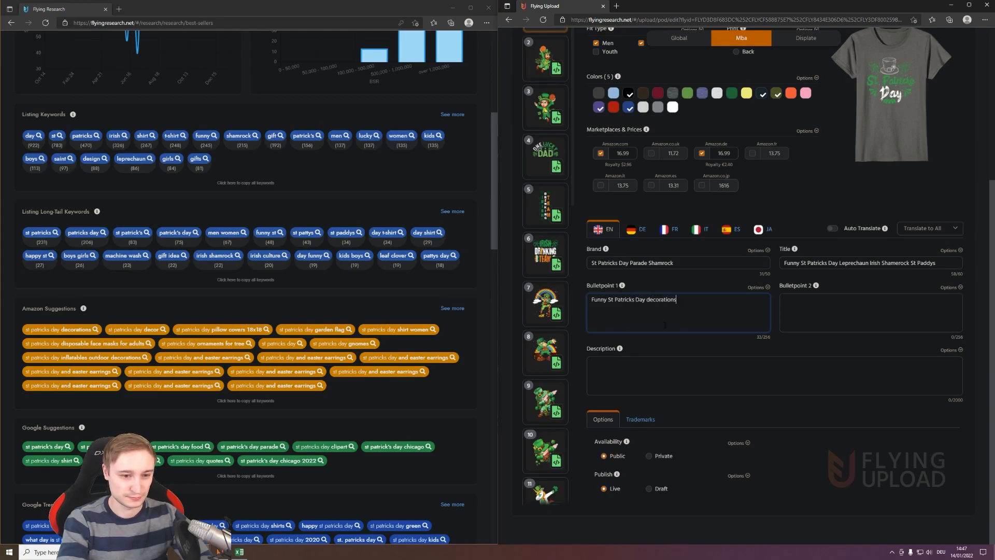
text(. Great d)
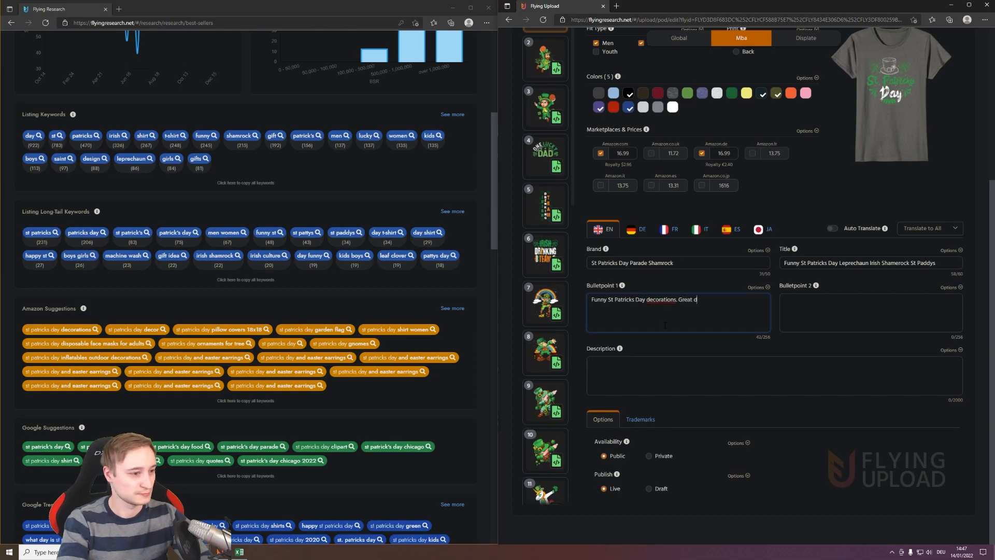
text(ecor for )
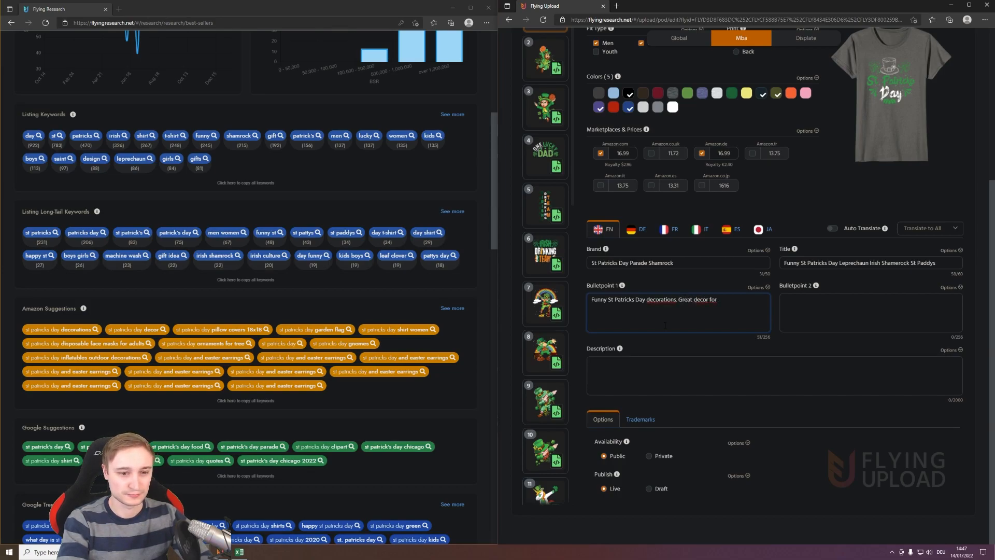
text(St )
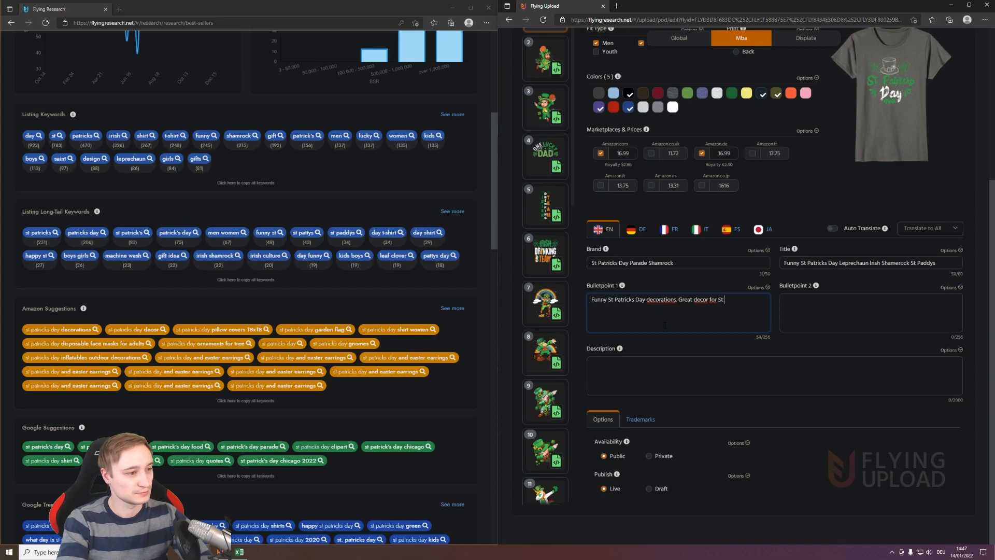
text(Patricks d)
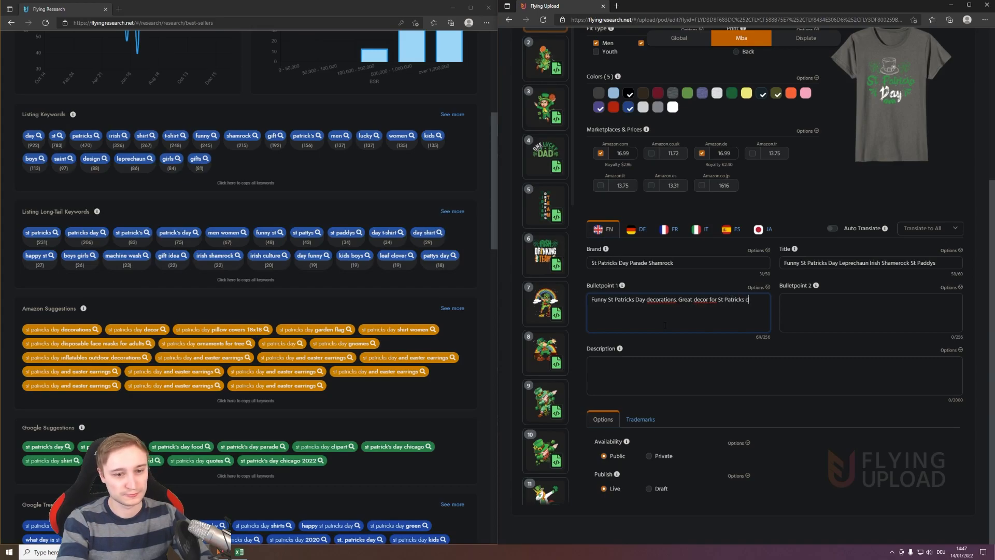
text(ay. For al)
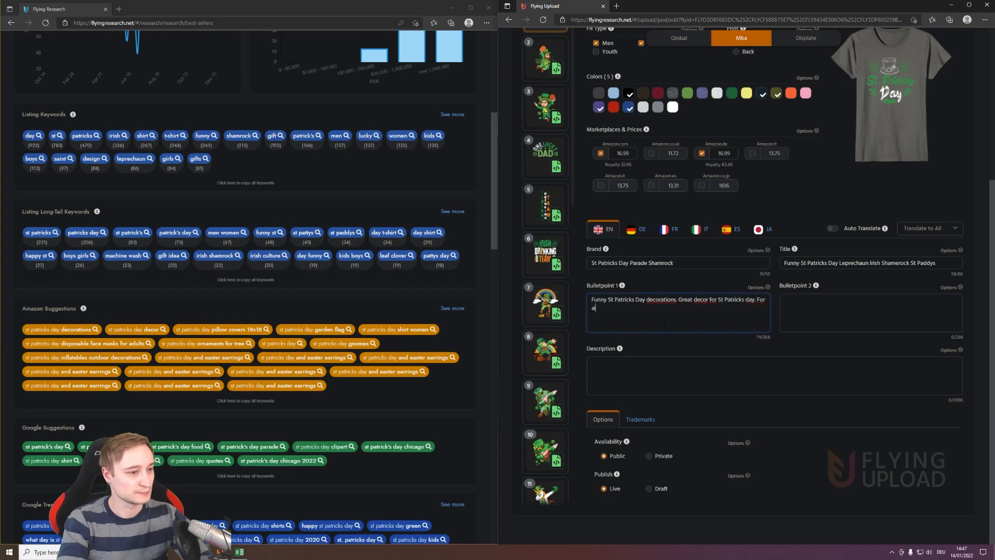
text(l p)
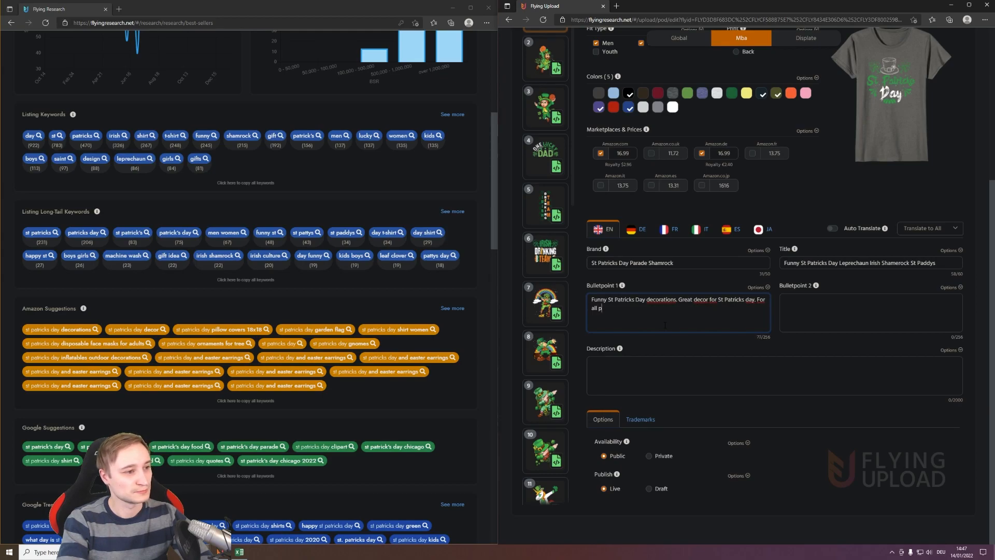
text(eeprechaun girls )
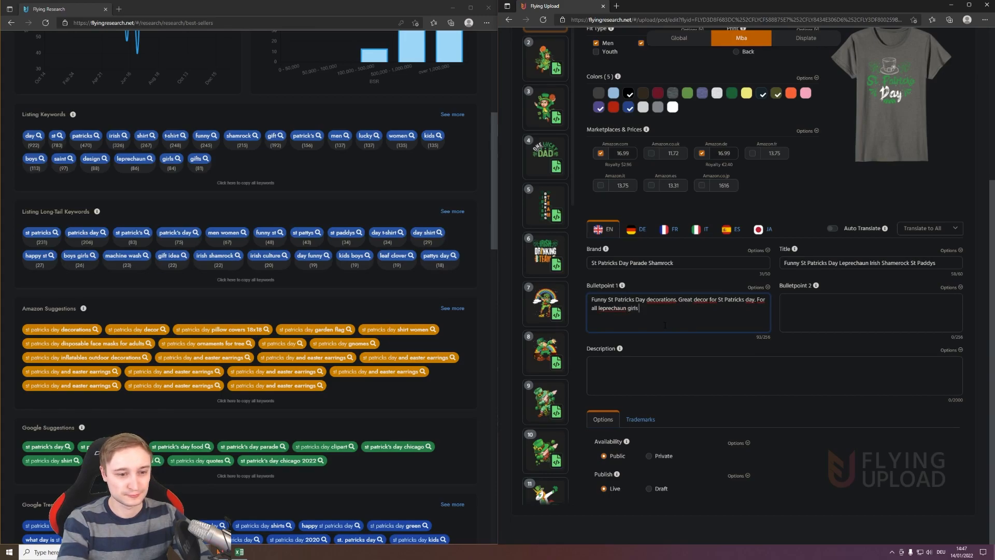
text(and boys.)
- Enter "For Men and Women. Perfekt gift for st pattys and st paddys day. For fans of the irish culture." as the English Bulletpoint 2
key(Tab)
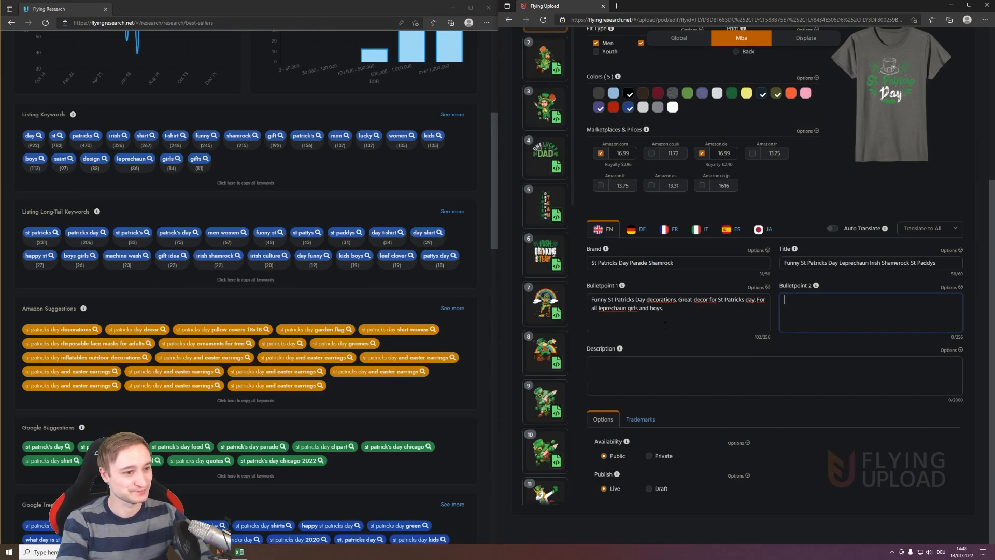
text(For Men,)
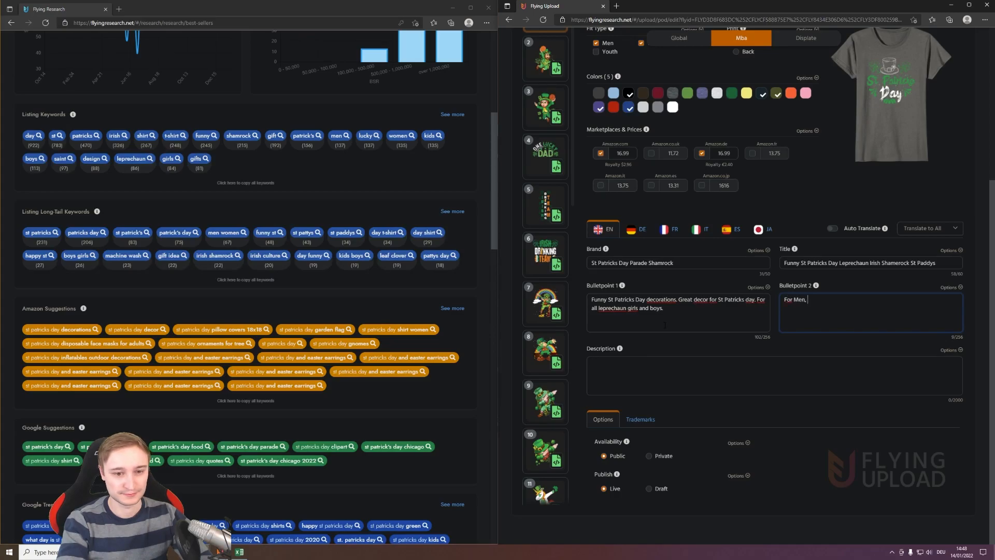
key(BackSpace)
text(and W)
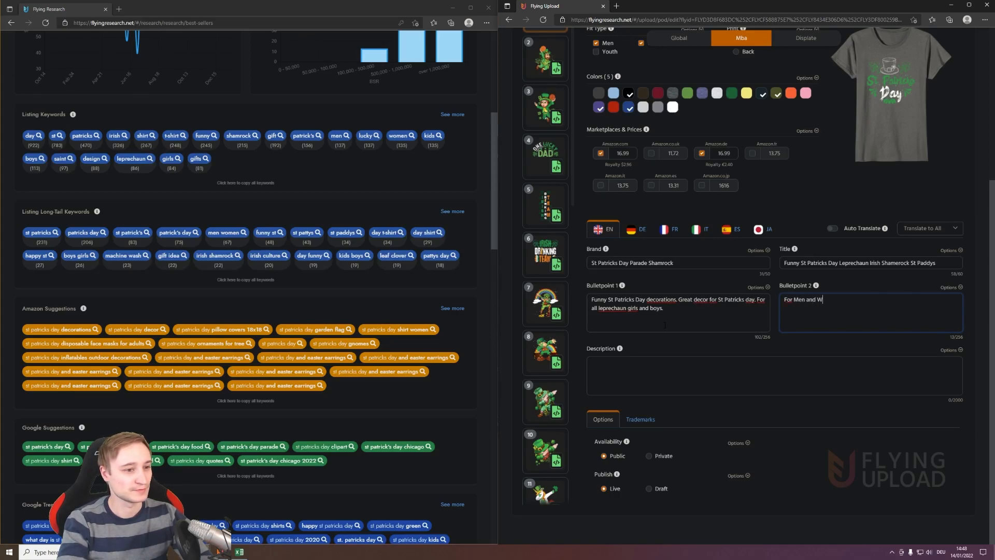
text(omen.)
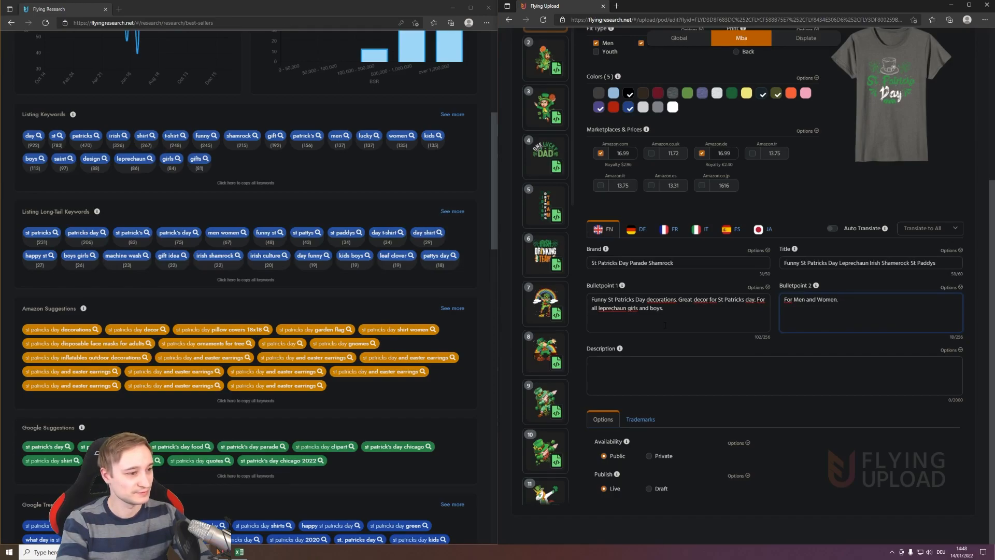
text(Perfekt )
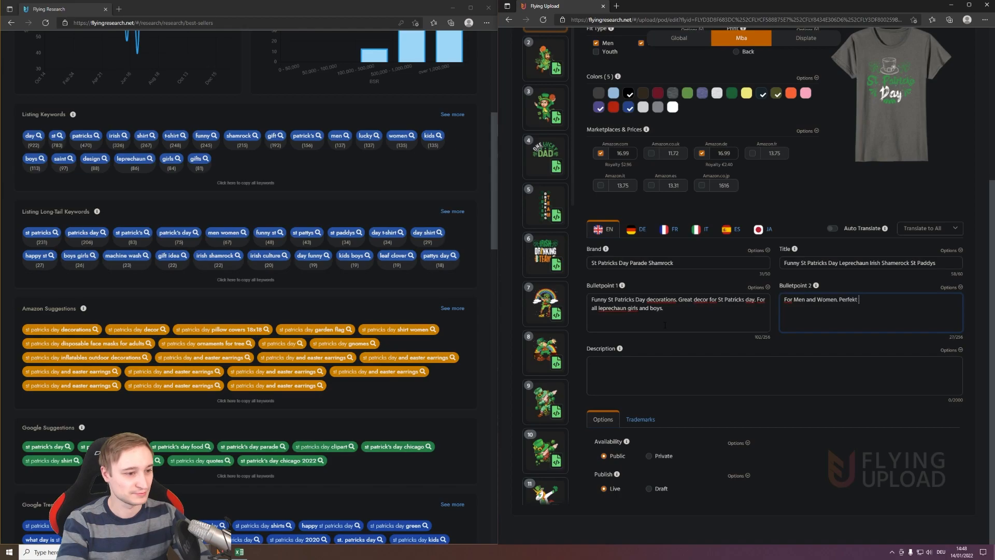
text(gift for st )
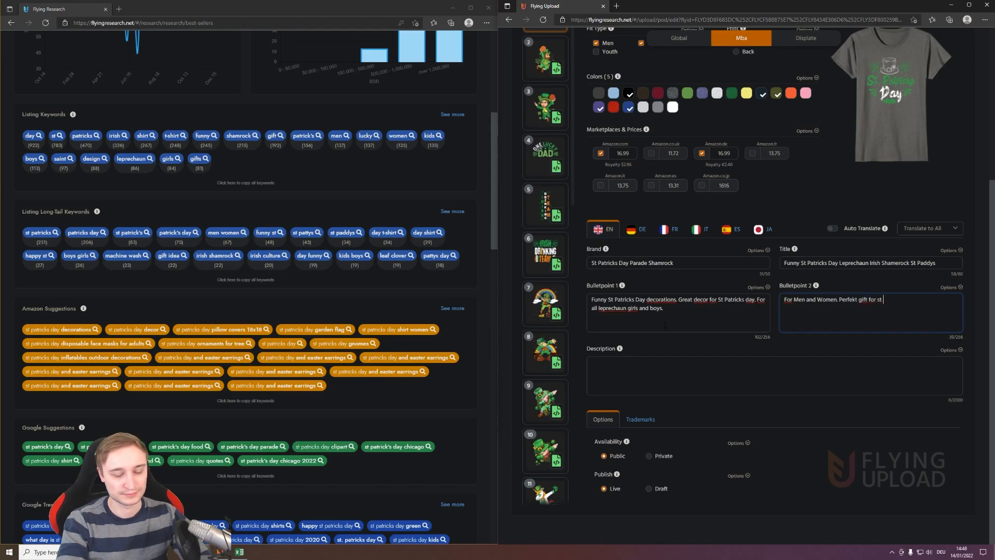
text(pattys )
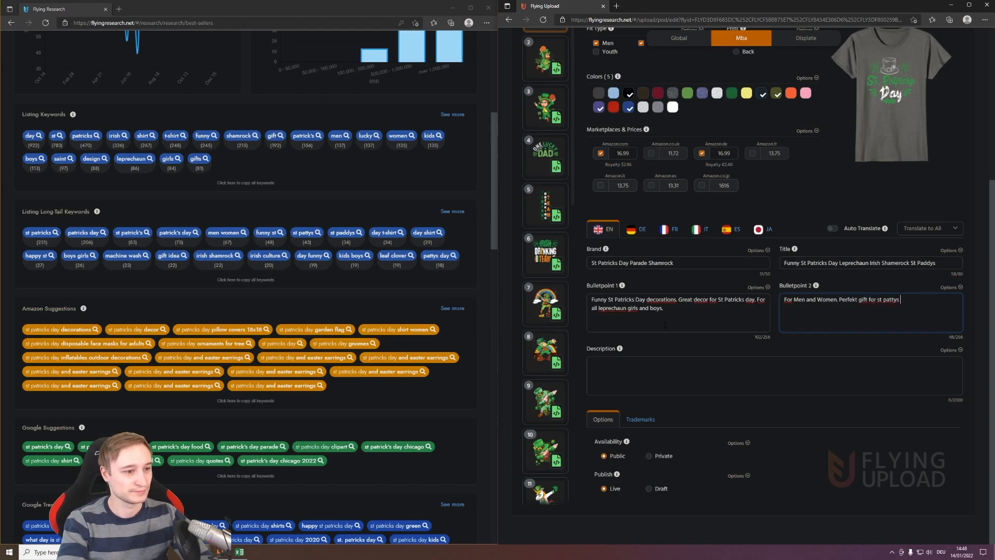
text(and st pa)
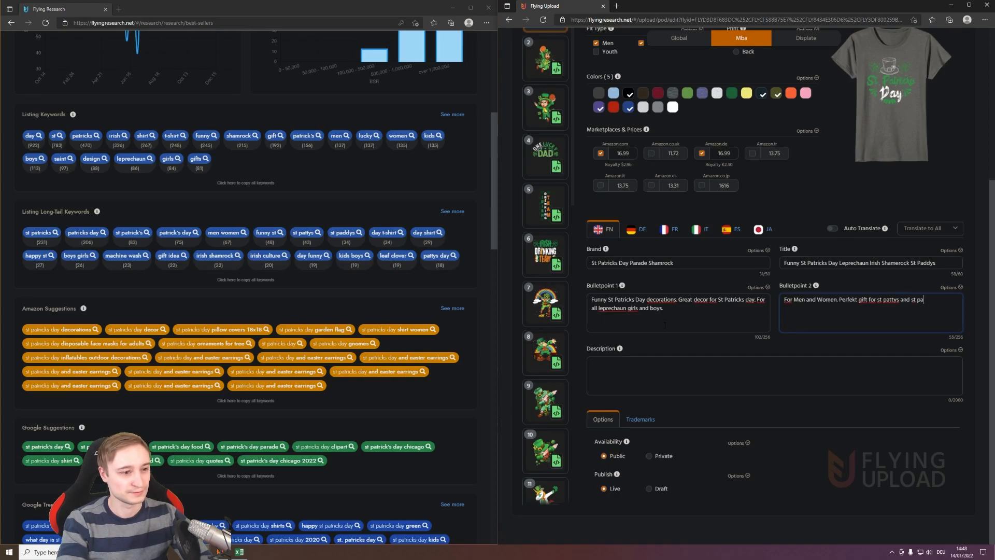
text(ddys day. For fans )
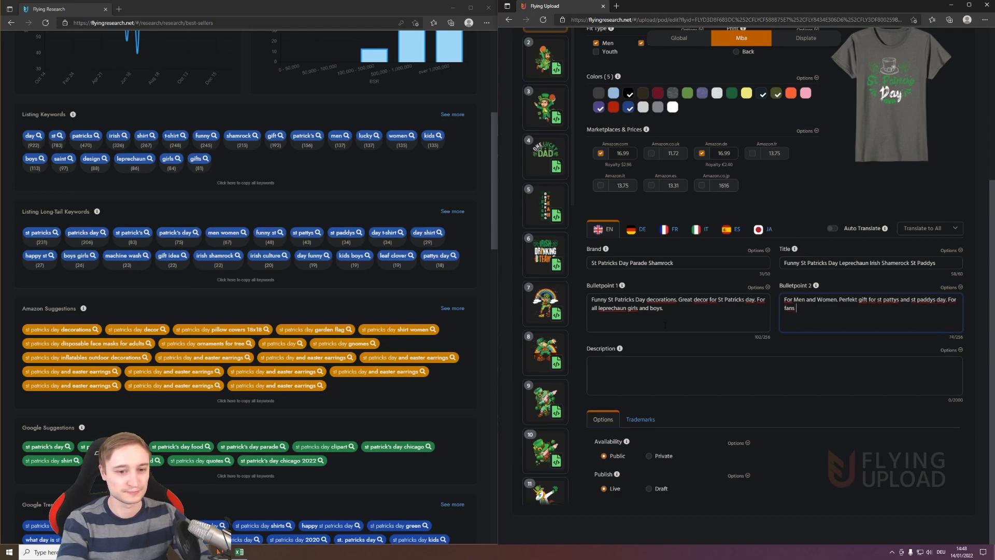
text(of the irish culture.)
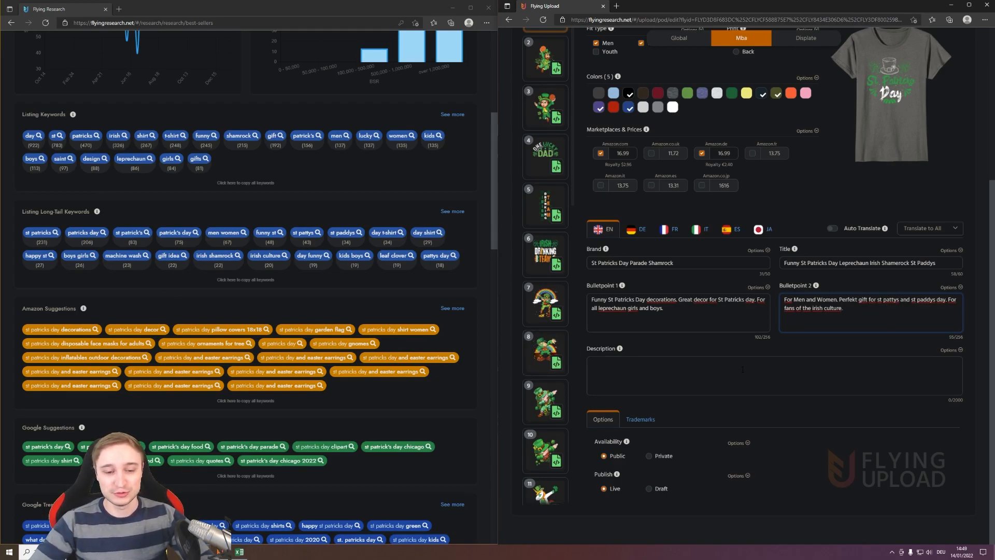
- Generate the first design's English description from its MBA listing and review the resulting text
click(959, 353)
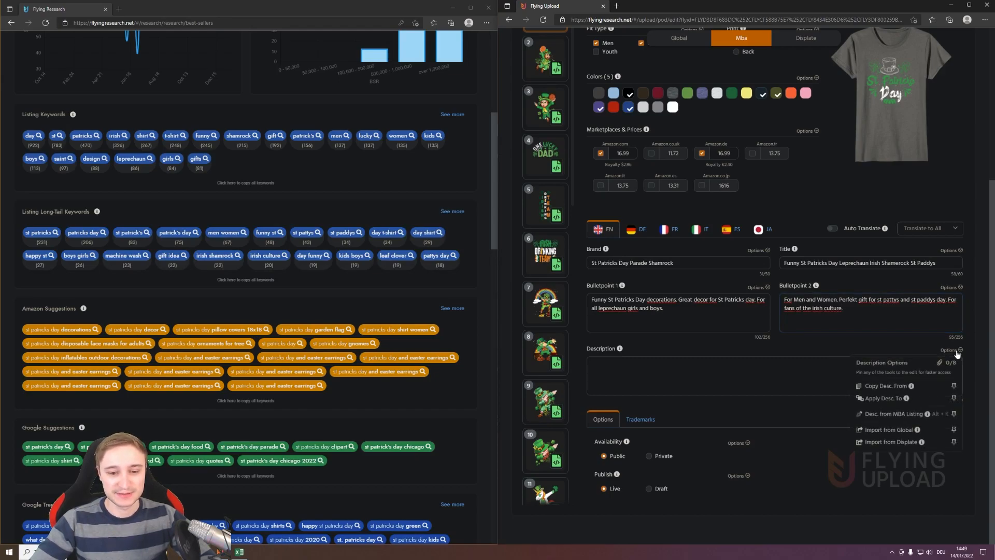
click(892, 415)
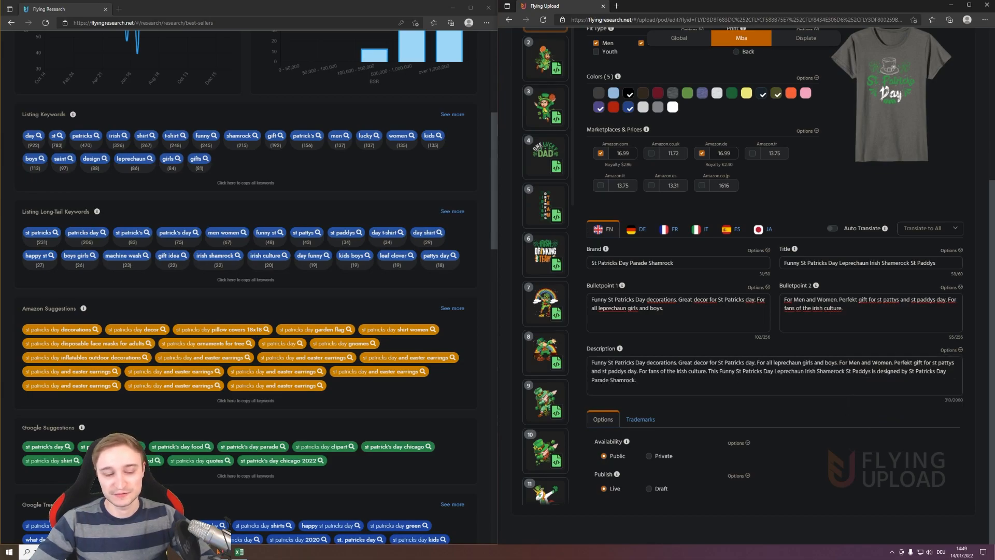
drag(656, 384, 592, 361)
click(654, 382)
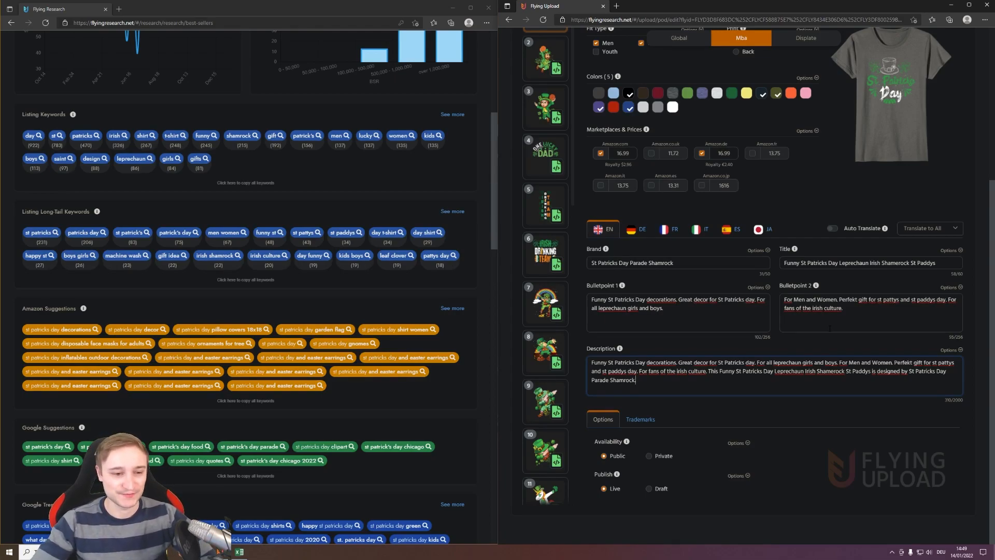
- Apply the first design's Mba Bulletpoint 1 to all the other loaded designs
click(759, 287)
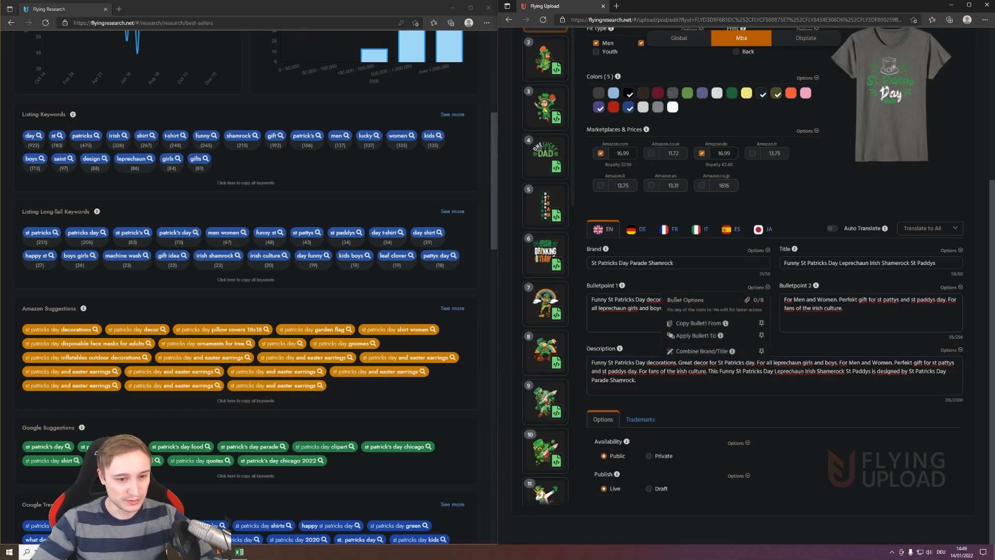
click(693, 336)
click(887, 193)
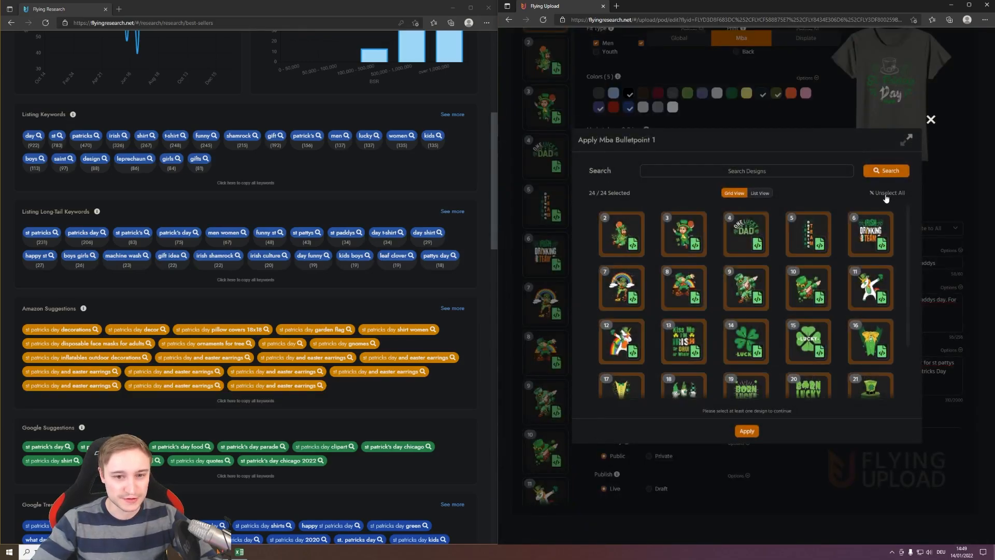
click(743, 433)
- Apply the first design's Mba Bulletpoint 2 to all the other loaded designs
click(959, 289)
click(889, 335)
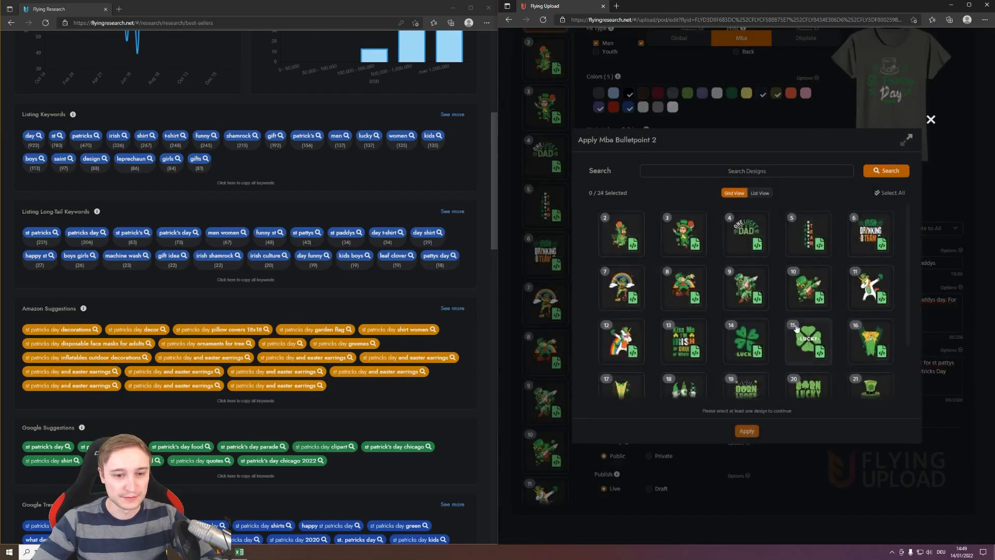
click(887, 193)
click(746, 432)
- Apply the first design's Mba description to all the other loaded designs
click(958, 350)
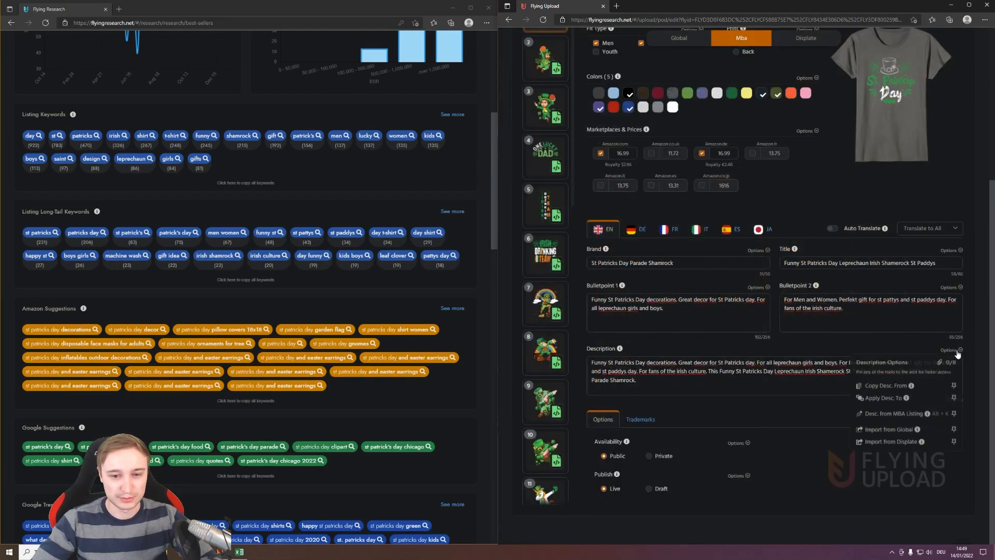
click(887, 398)
click(890, 193)
click(747, 431)
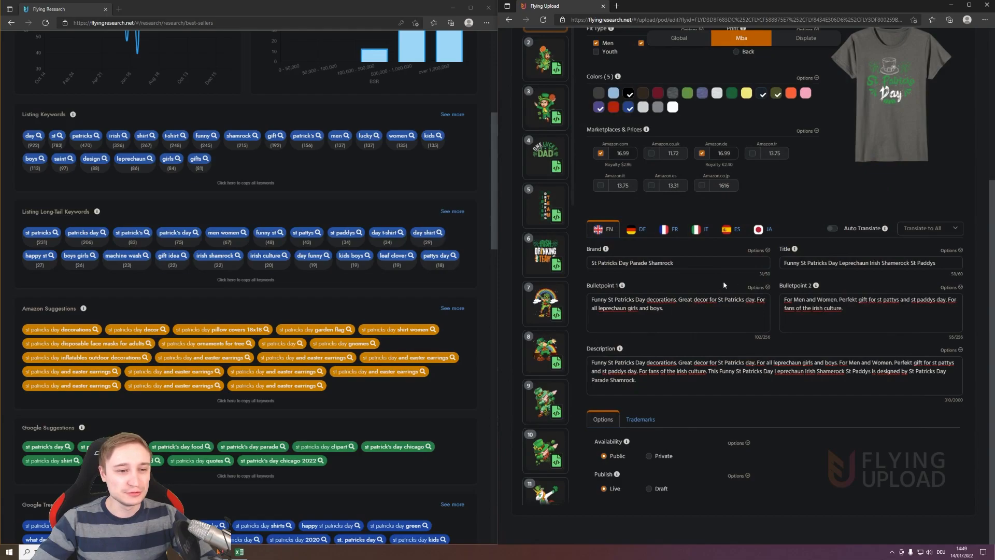
- Turn Auto Translate on for the first design's Mba listing, and switch it back off
scroll(819, 210, up, 3)
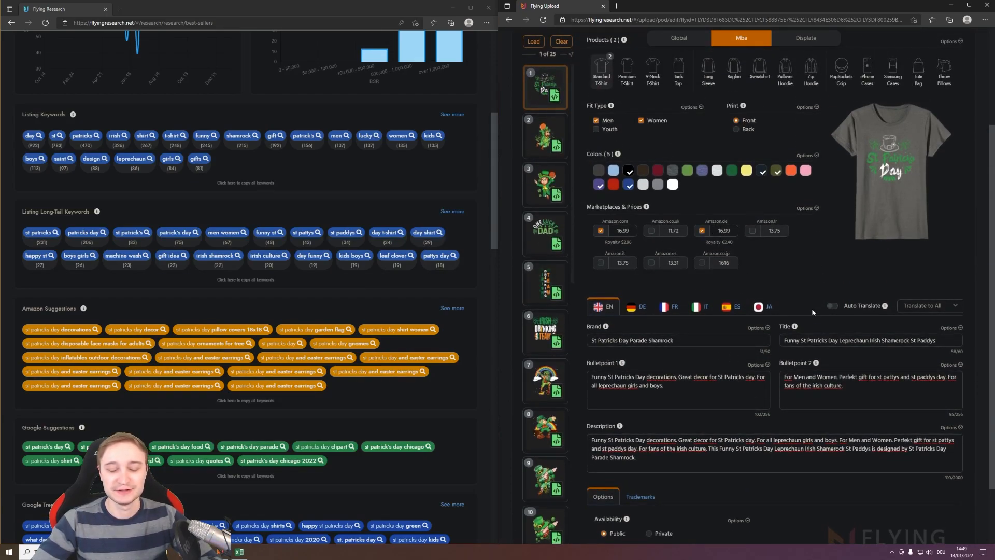
scroll(806, 265, down, 3)
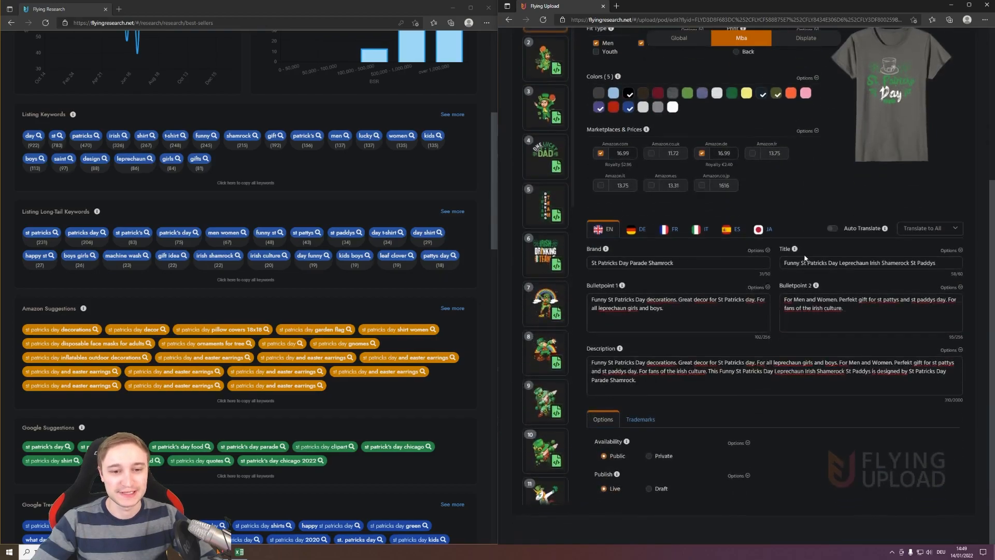
click(833, 229)
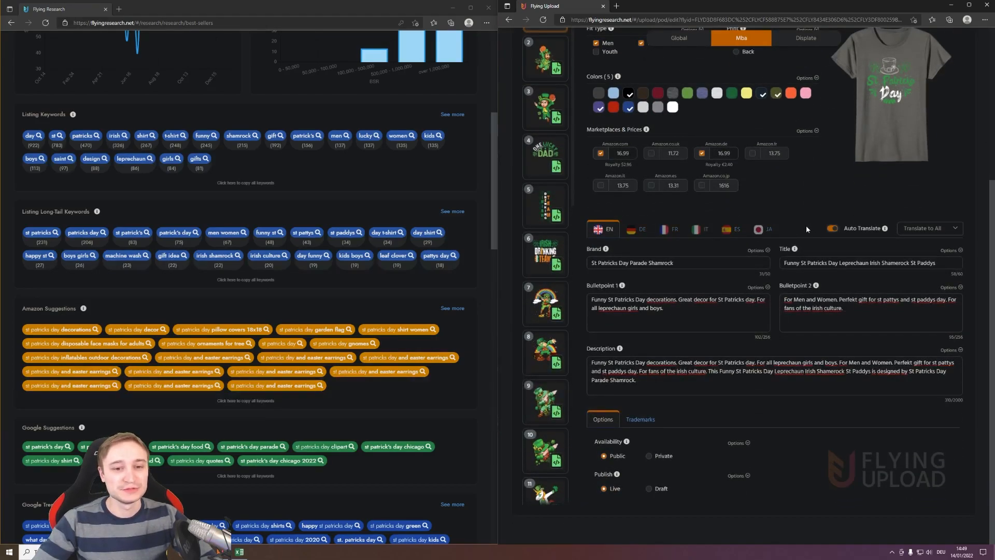
click(833, 230)
click(957, 230)
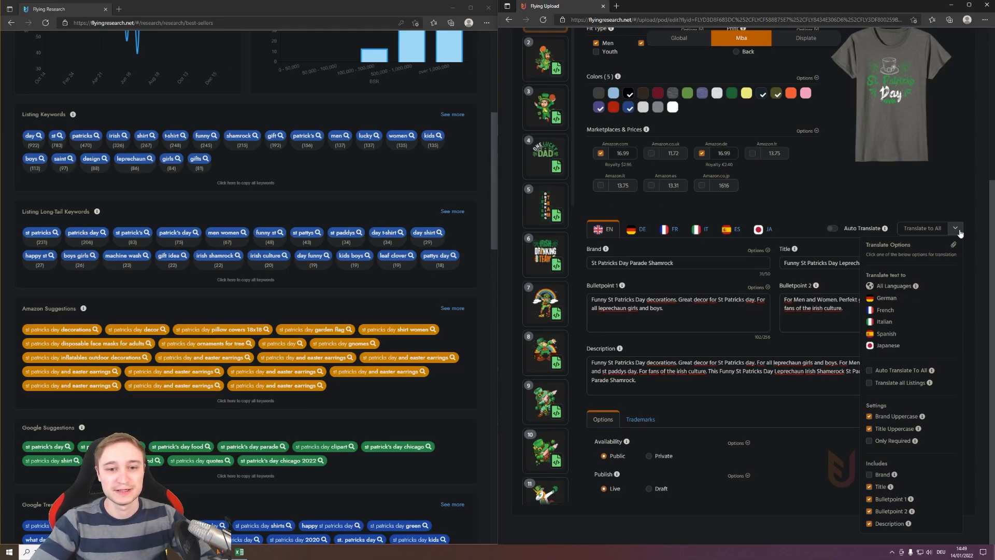
click(959, 232)
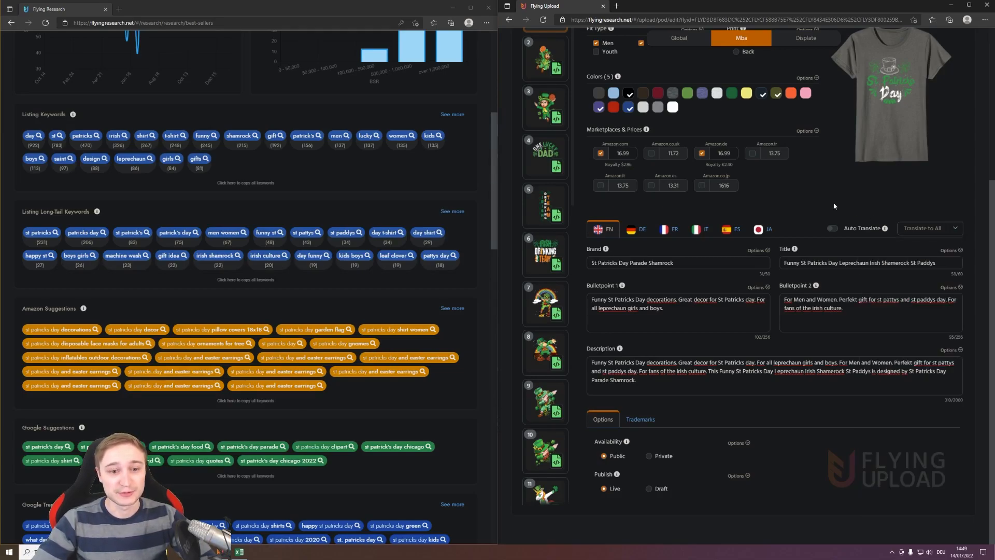
- Smart-transfer the Mba listing data to the Global listings of all 25 loaded designs
scroll(837, 206, up, 3)
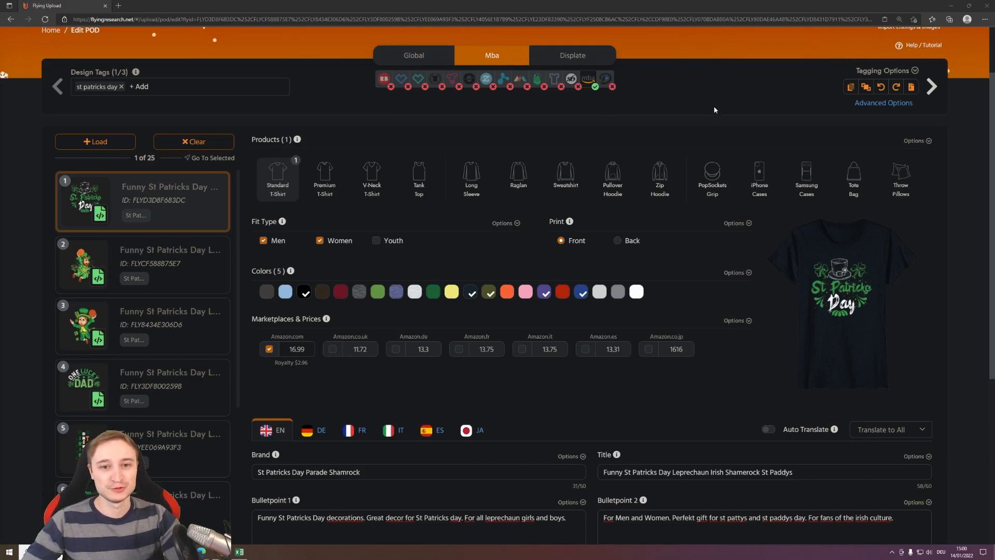
click(914, 142)
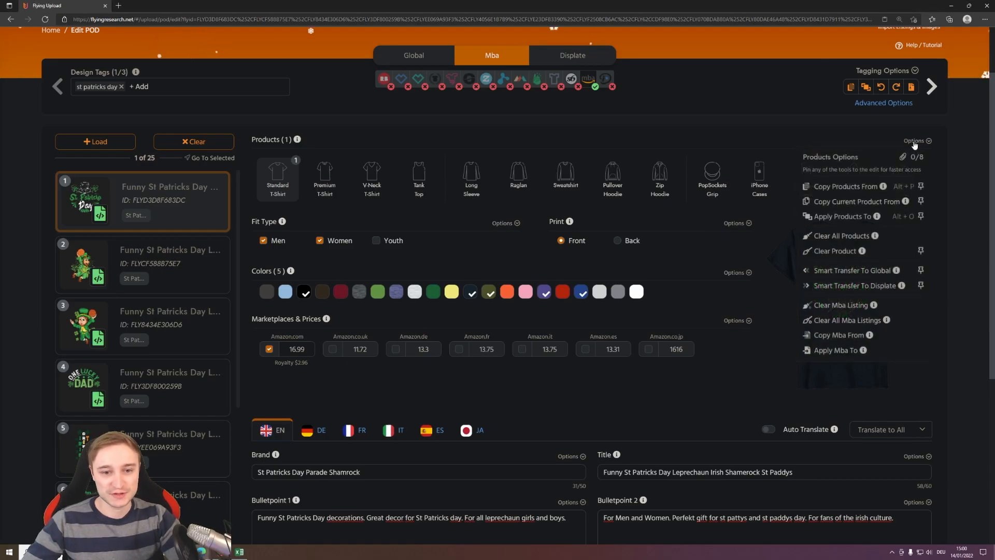
click(852, 271)
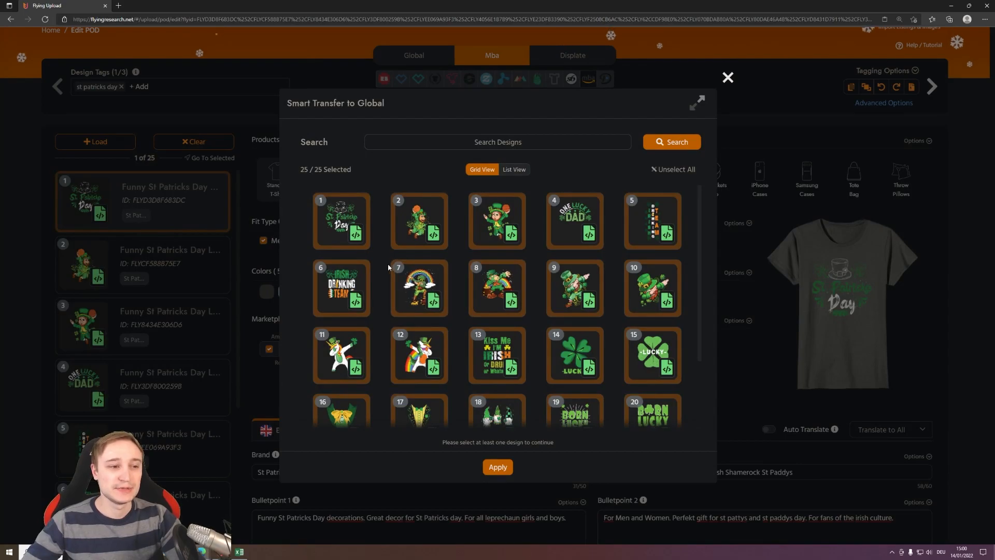
click(486, 465)
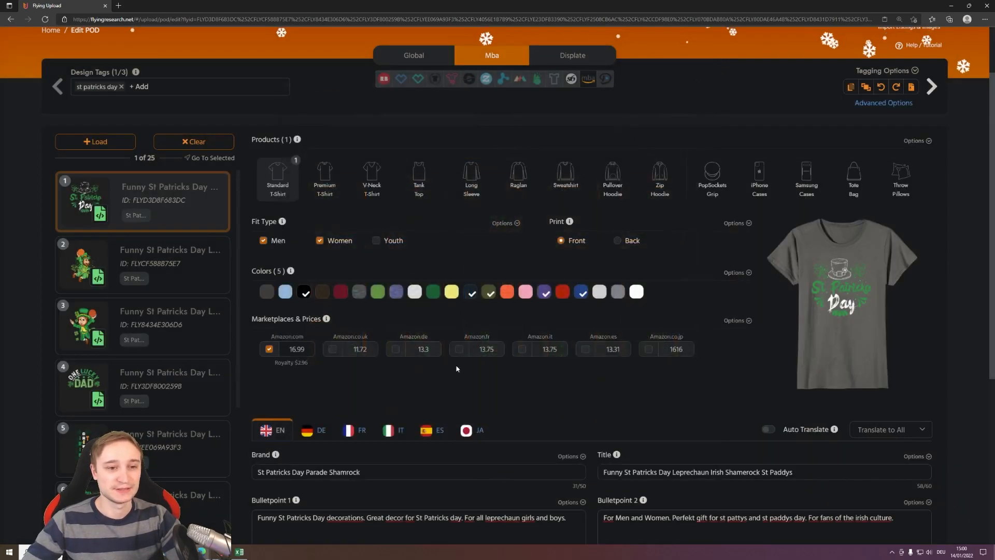
- Open the first design's Global listing and clear its transferred keywords
click(413, 56)
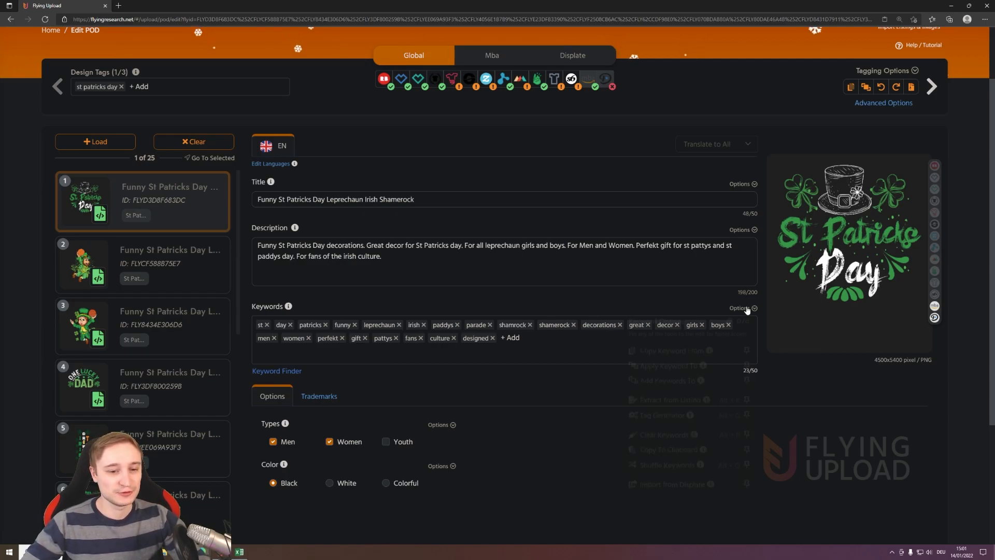
click(669, 438)
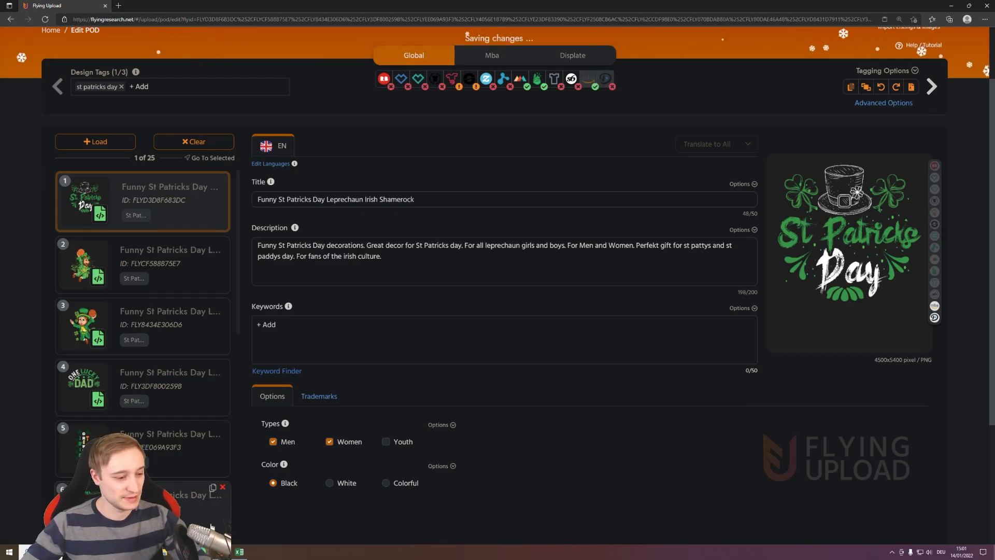
- Copy in Flying Research the keywords st patricks, patricks day, st patricks day decorations and decor, st patrick's day and 2022, day leprechaun, gift idea, dabbing leprechaun
click(212, 552)
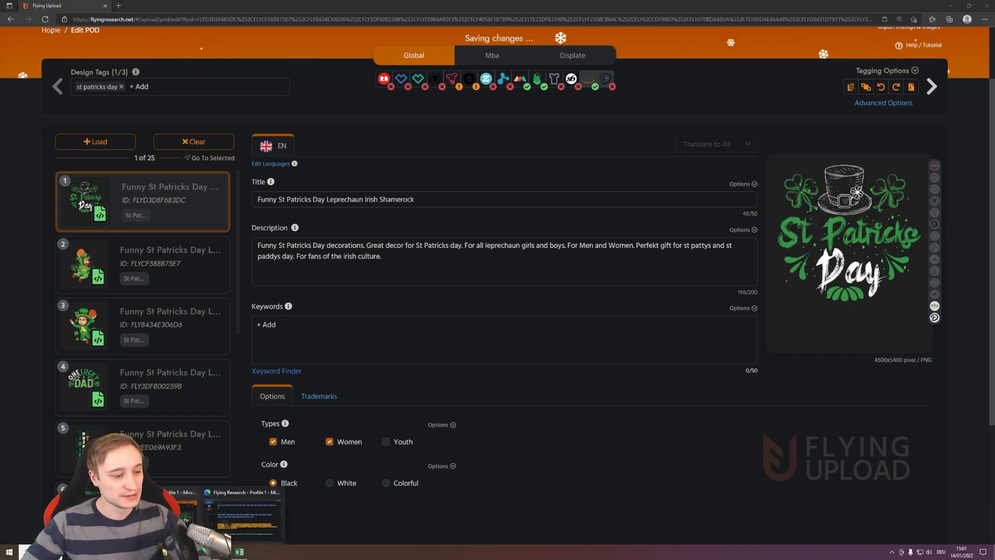
click(227, 525)
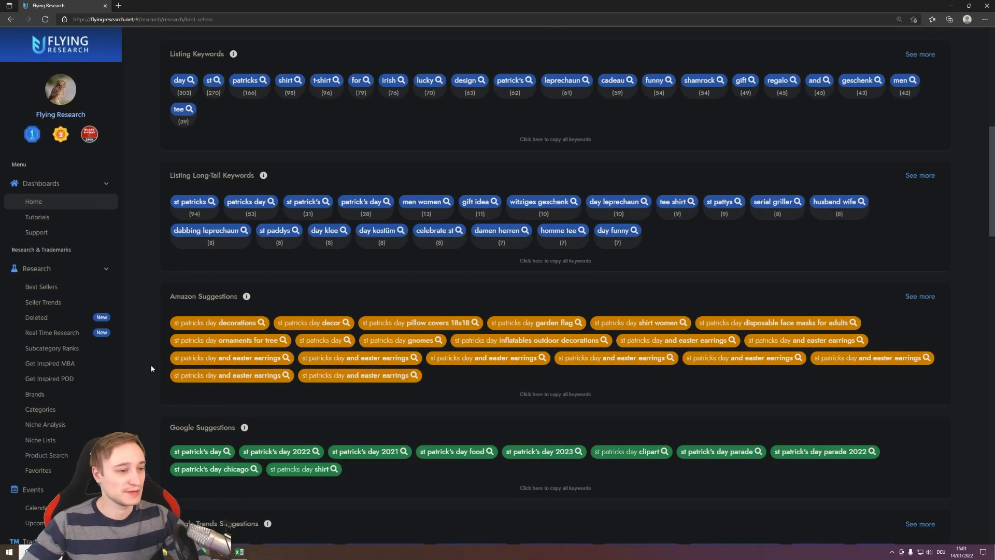
scroll(151, 365, up, 1)
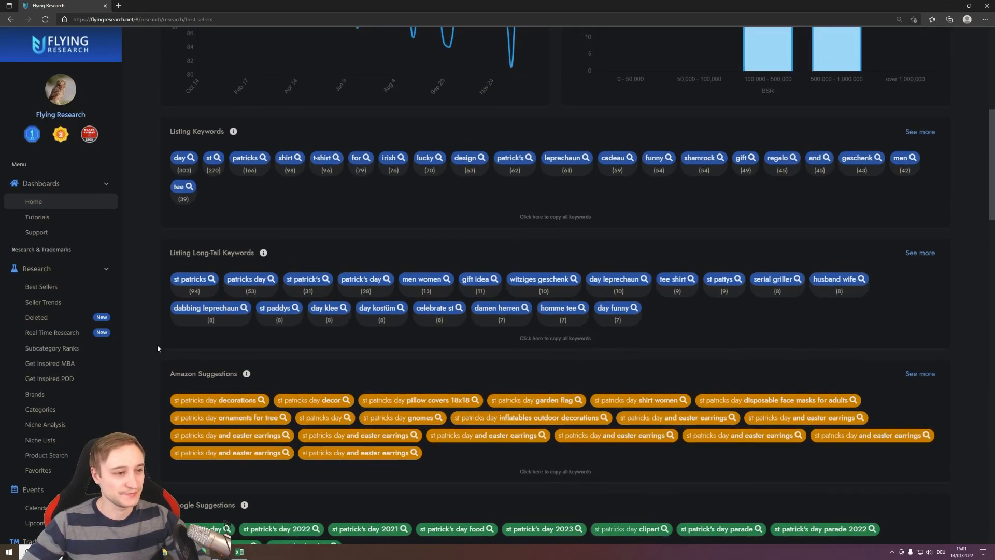
scroll(162, 321, up, 1)
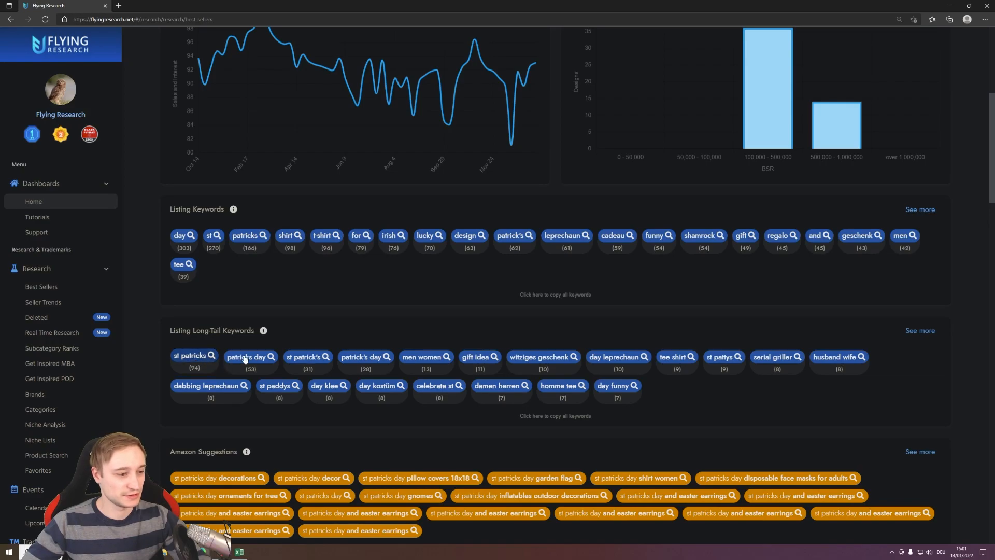
scroll(213, 358, down, 1)
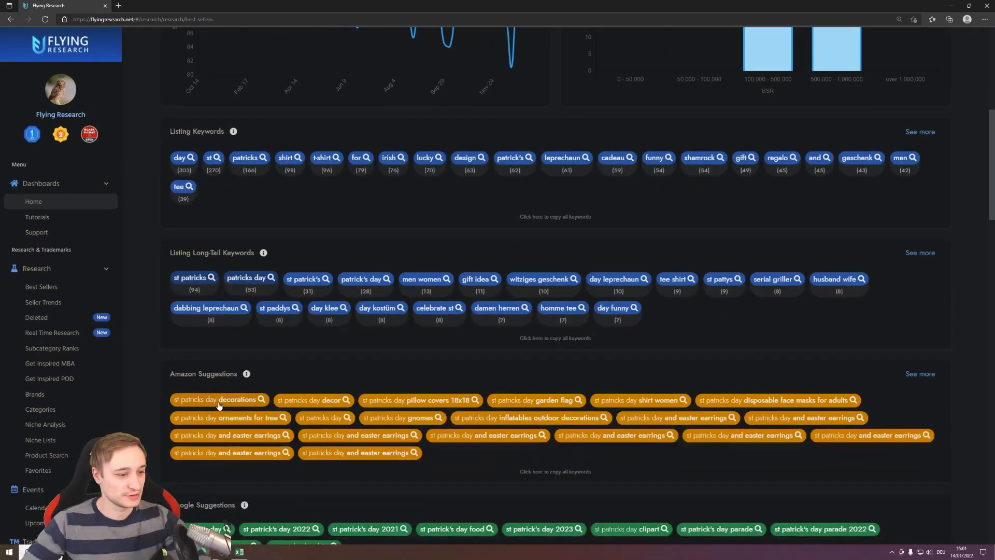
scroll(250, 402, down, 1)
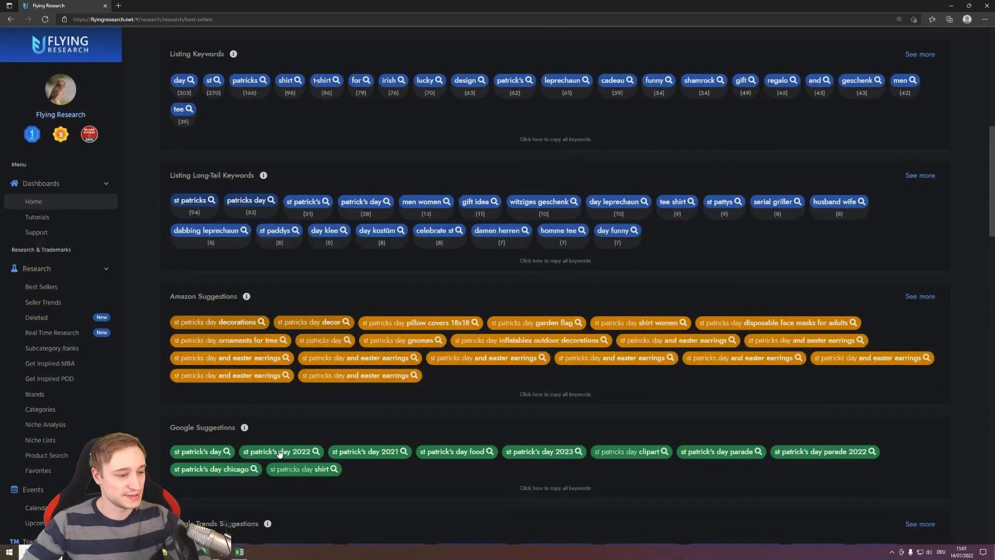
scroll(210, 454, up, 2)
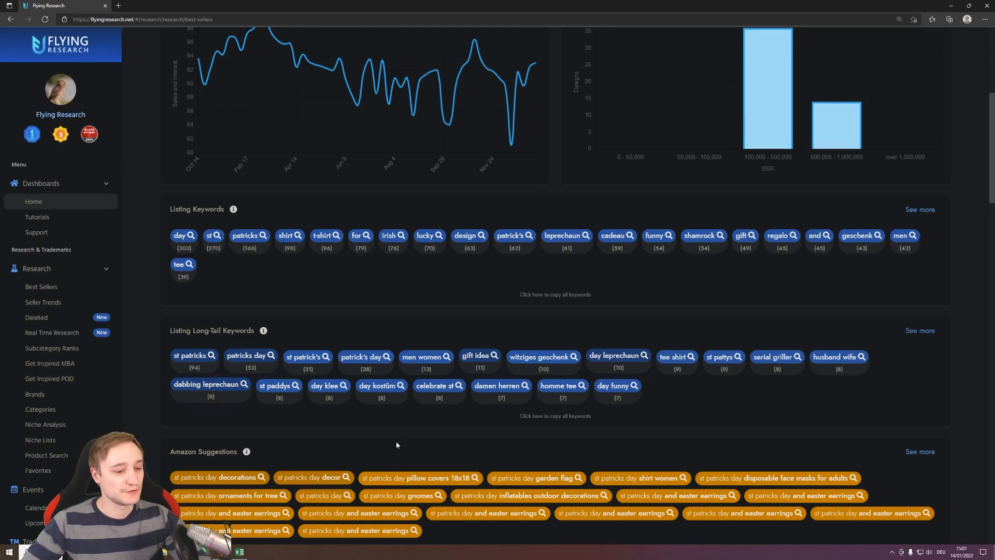
- Paste the copied keywords into the first design's Global keywords in Flying Upload and shuffle their order
click(203, 552)
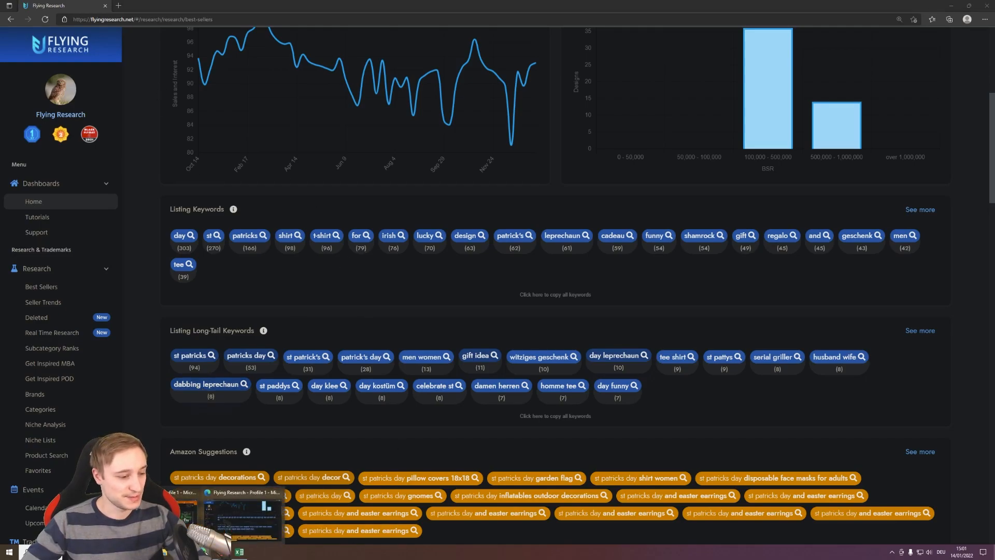
click(178, 513)
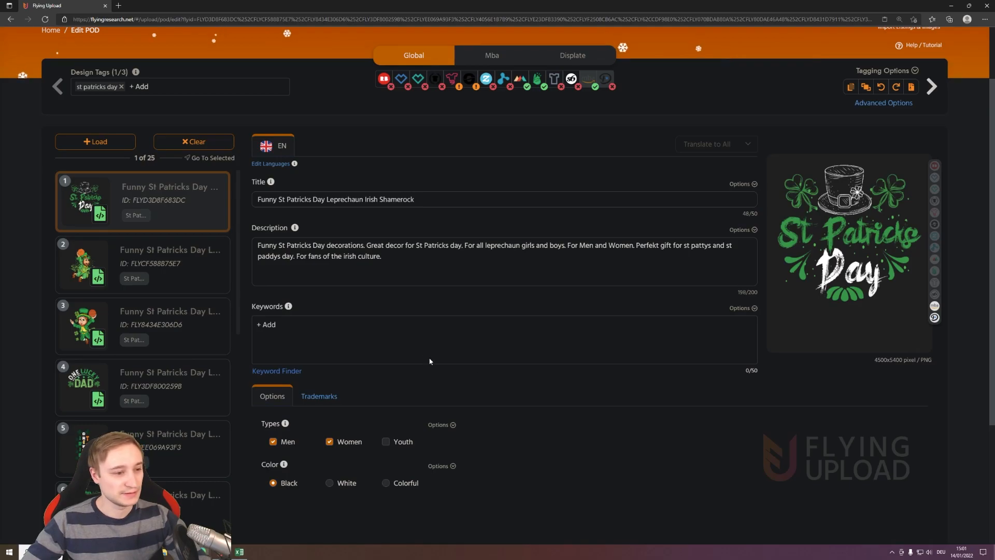
click(273, 325)
right_click(275, 326)
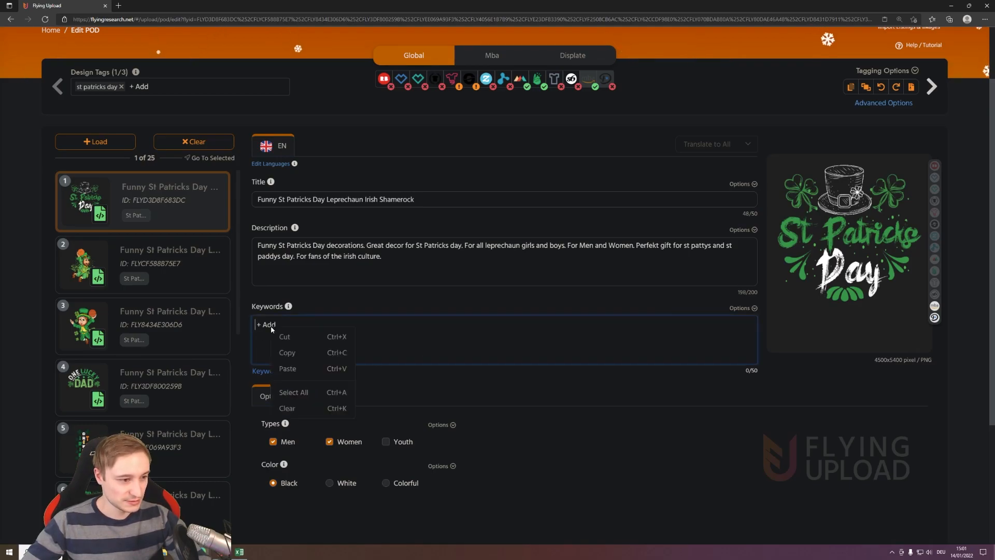
click(295, 372)
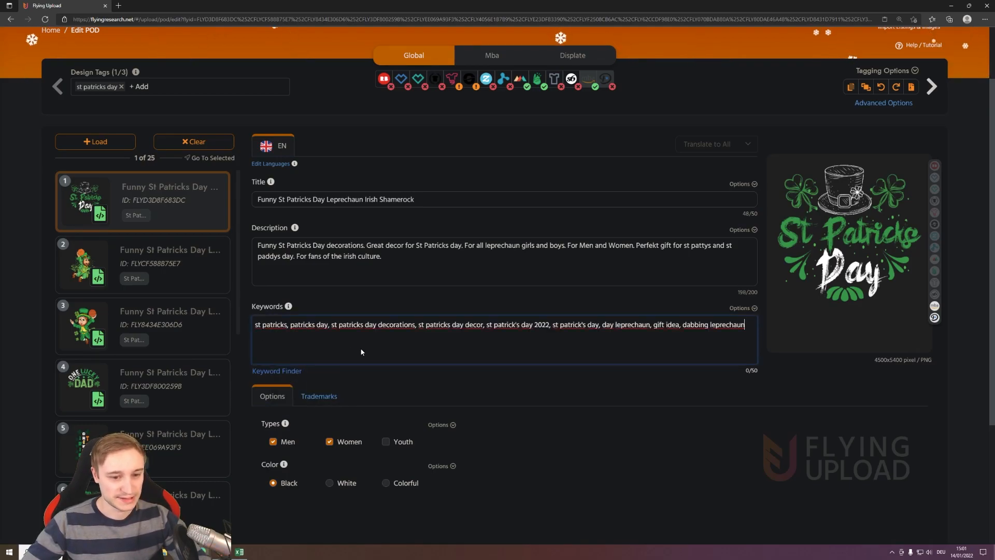
key(Return)
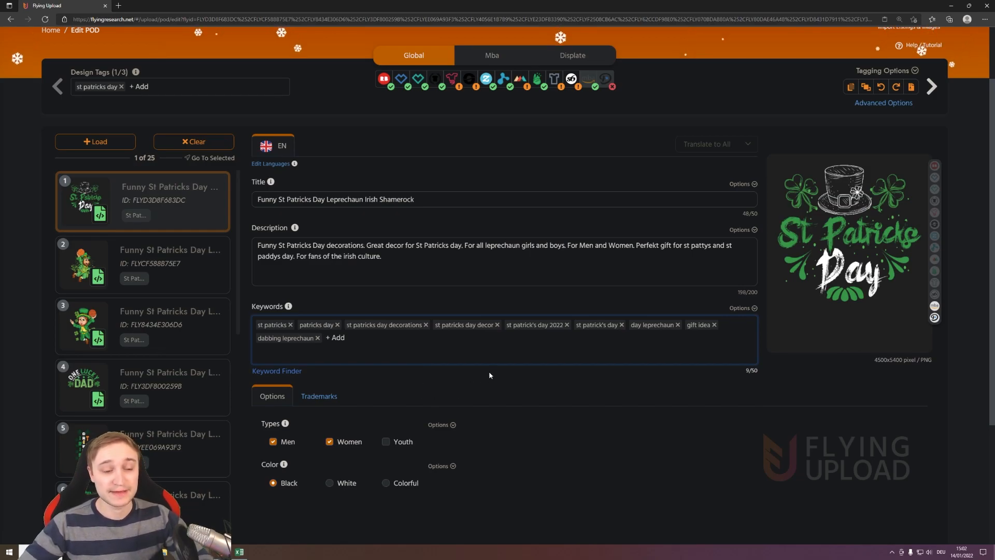
click(753, 308)
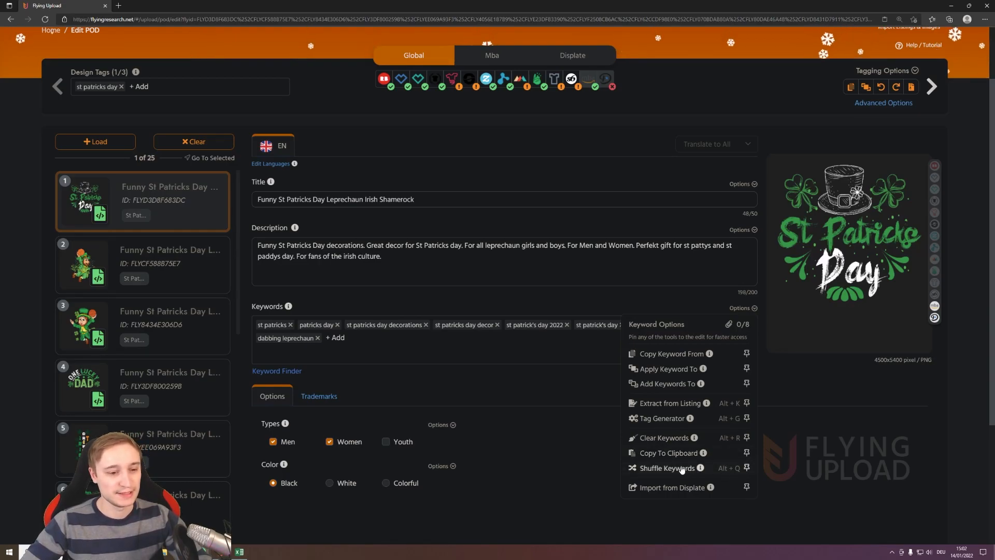
click(726, 469)
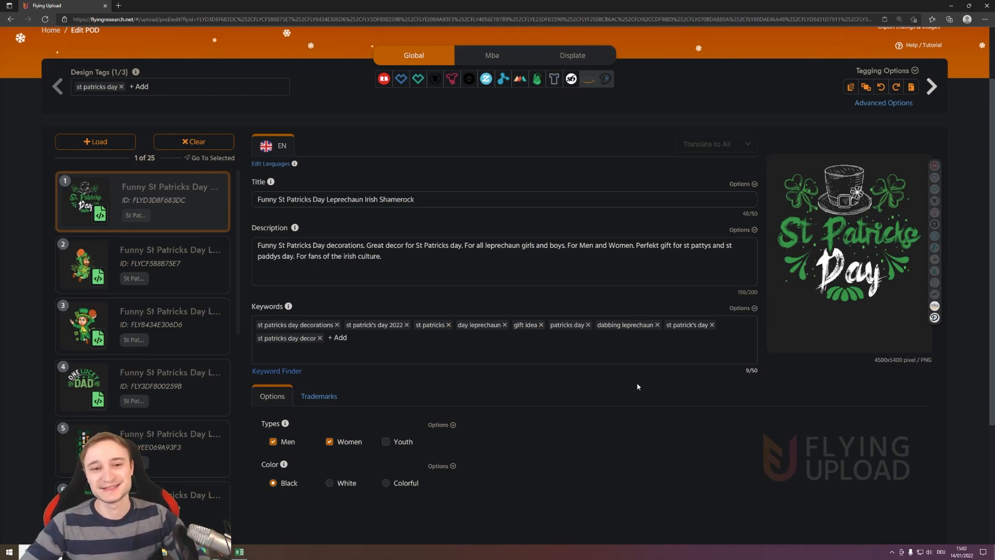
scroll(639, 394, up, 3)
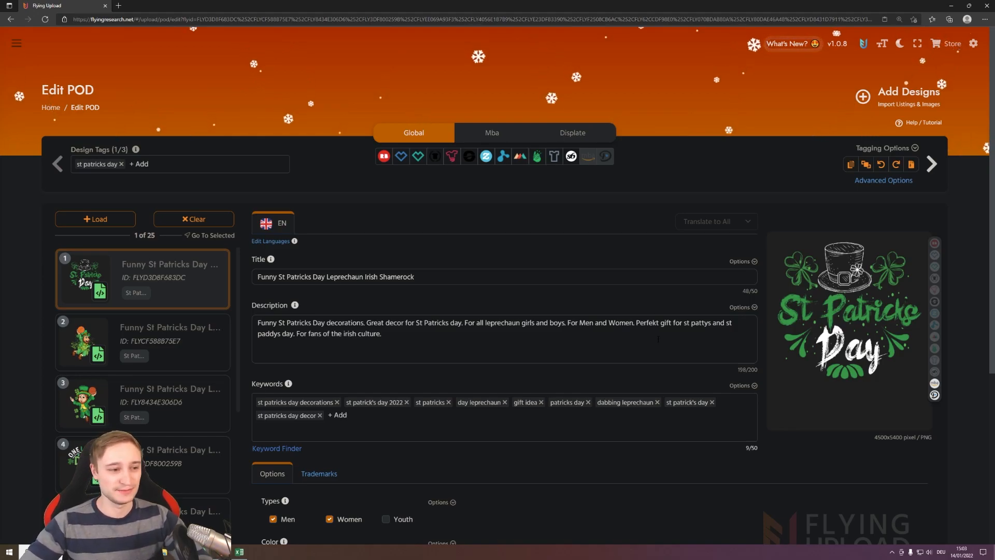
click(107, 220)
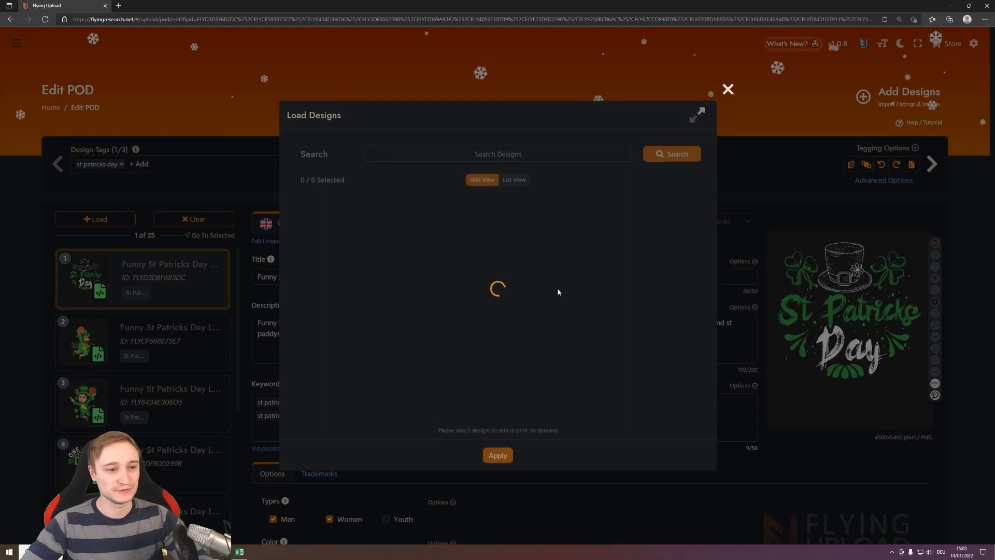
click(726, 78)
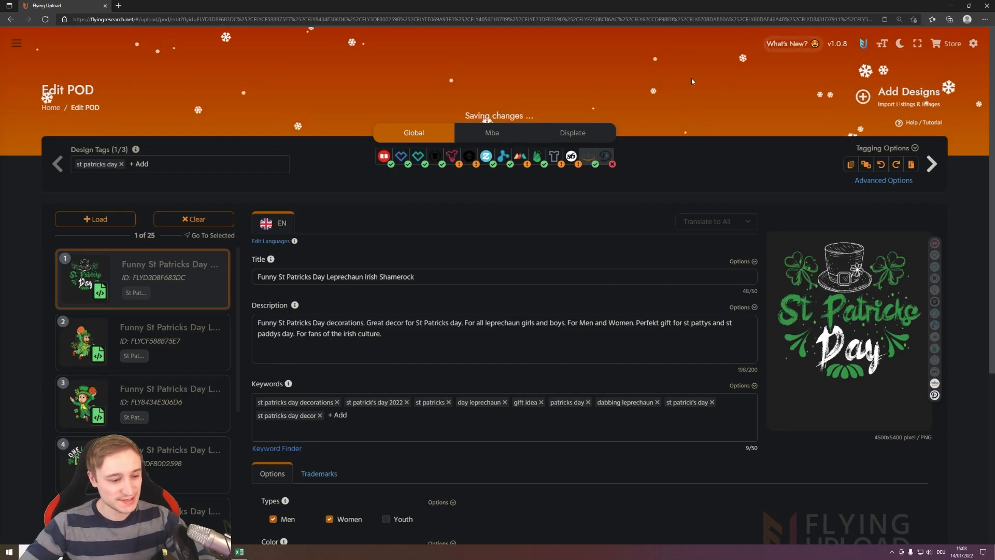
click(239, 551)
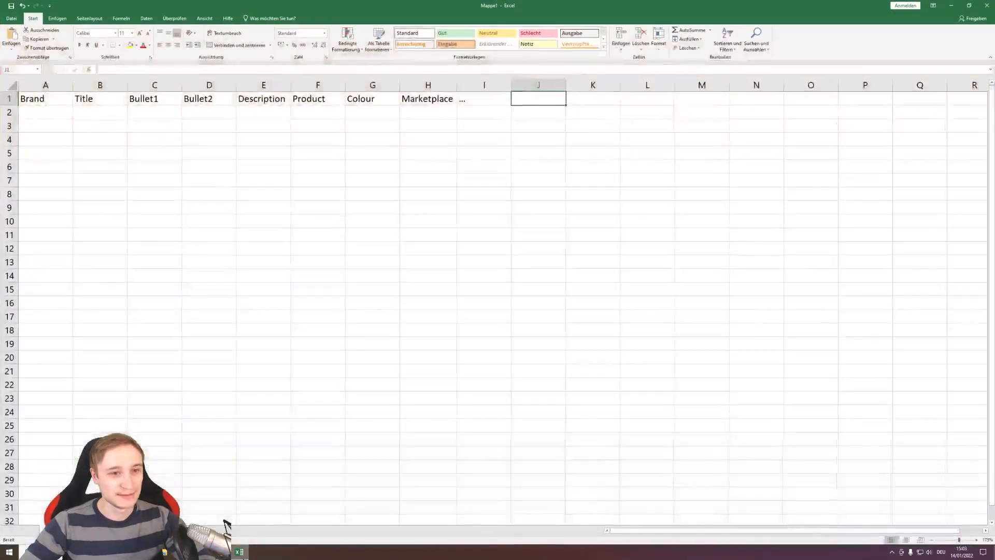
click(249, 555)
click(246, 556)
click(245, 555)
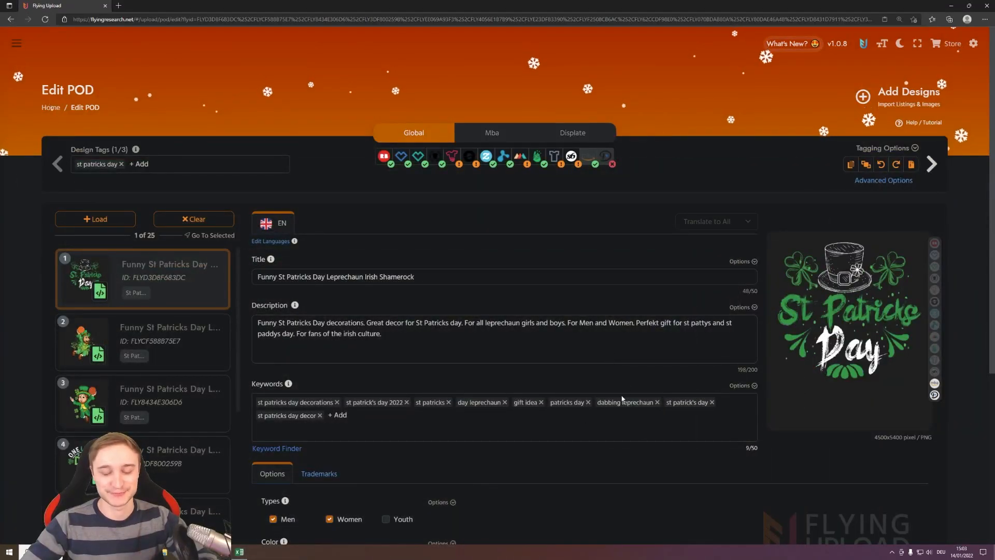
- Download the upload batch files for the loaded St Patrick's Day designs
click(911, 165)
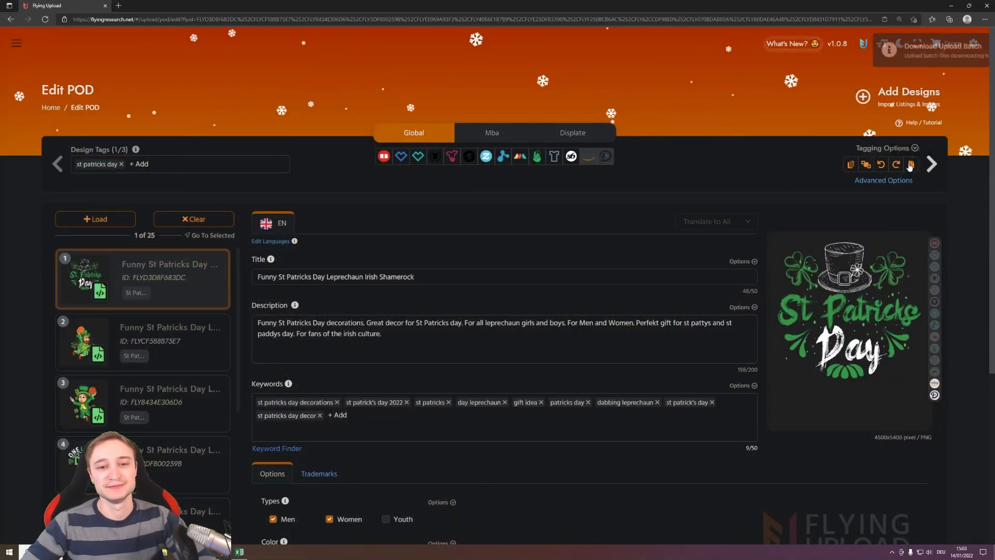